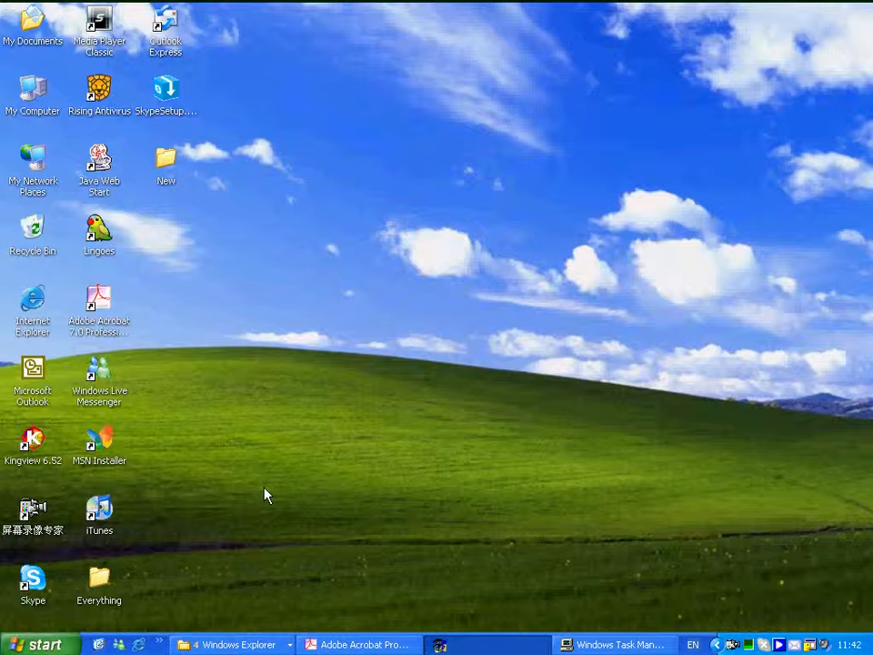
# Step: Launch the Kingview 6.52 ProjectManager
pyautogui.click(46, 646)
pyautogui.click(64, 583)
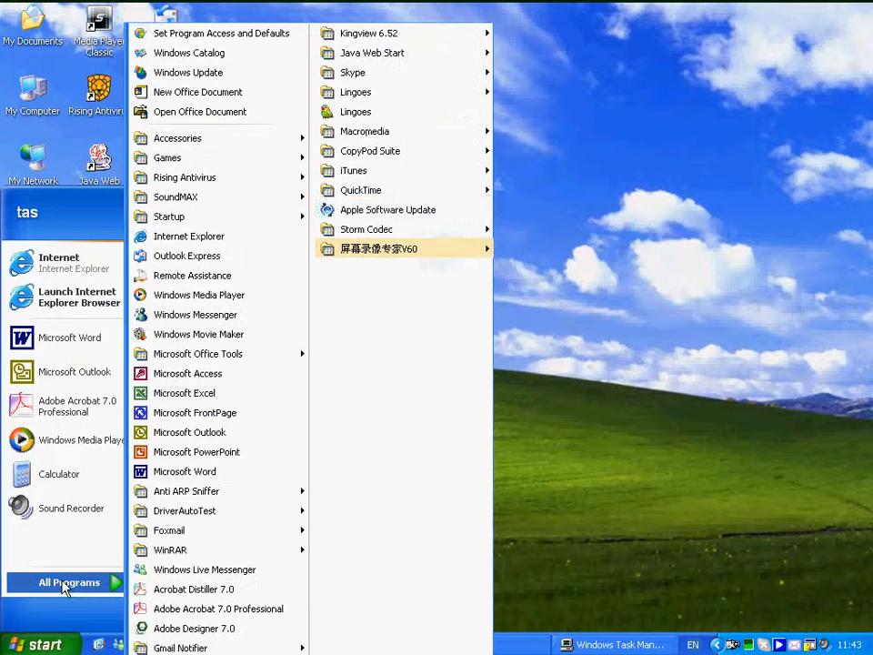
pyautogui.moveTo(375, 33)
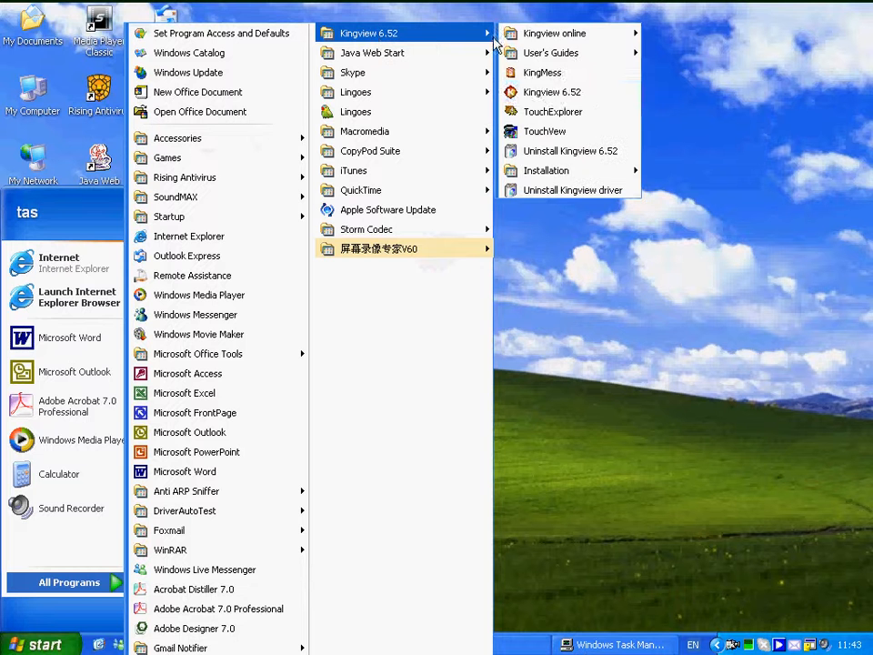
pyautogui.click(529, 91)
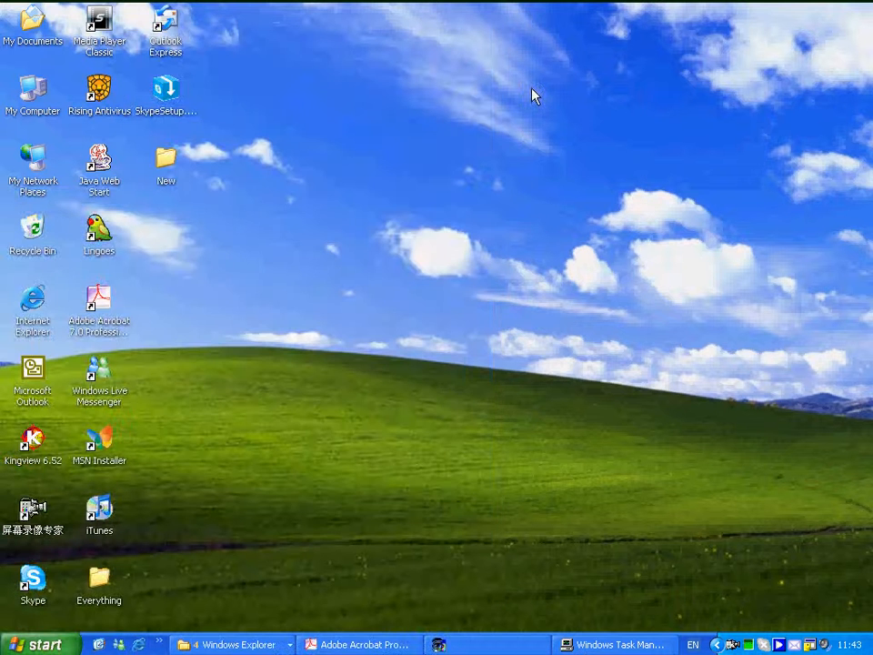
pyautogui.click(613, 198)
pyautogui.click(28, 442)
pyautogui.doubleClick(28, 443)
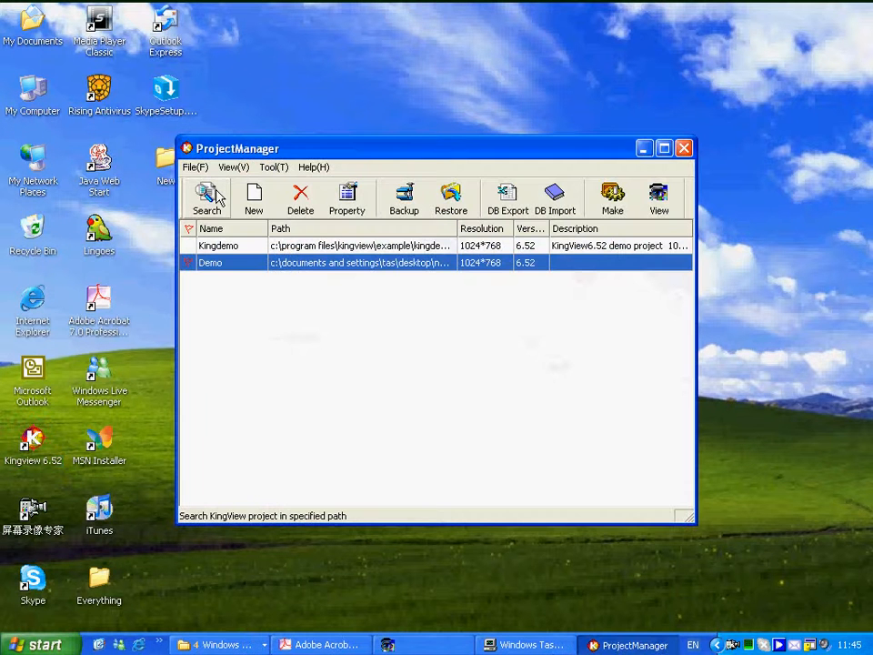
# Step: Add the existing project in the Demo folder, inside New on the Desktop, to the project list
pyautogui.click(218, 198)
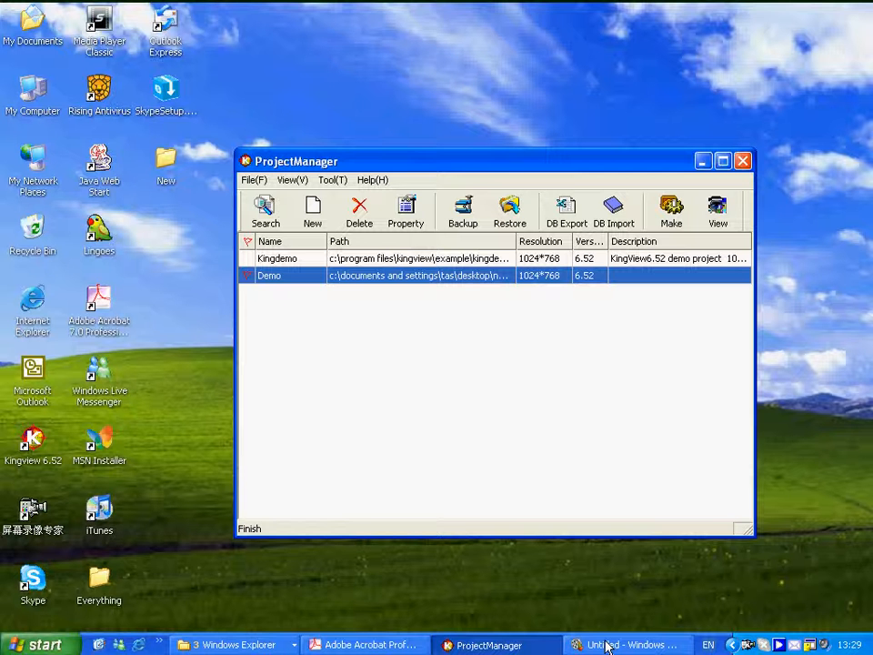
pyautogui.click(254, 179)
pyautogui.click(260, 235)
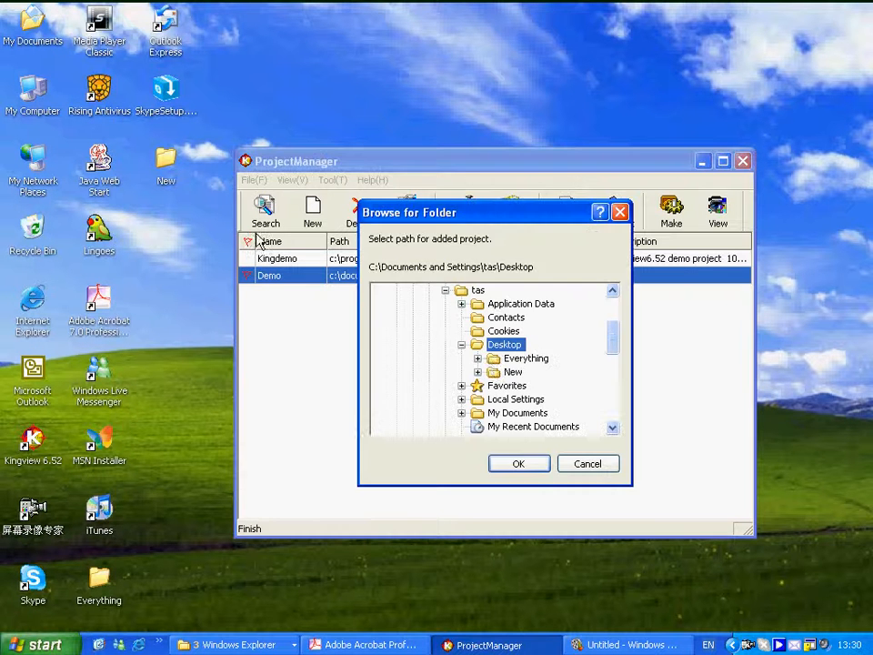
pyautogui.click(477, 372)
pyautogui.click(512, 386)
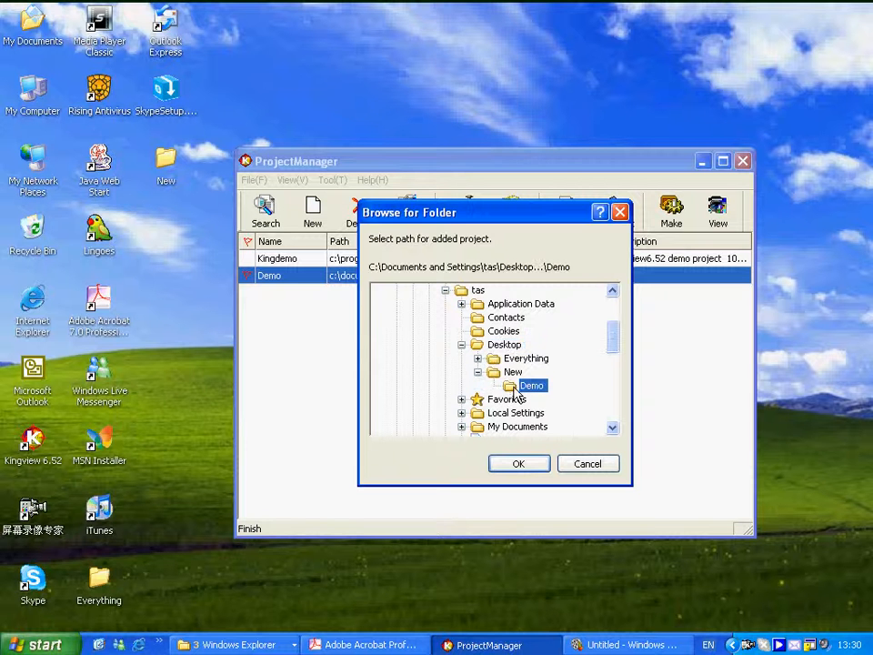
pyautogui.click(516, 465)
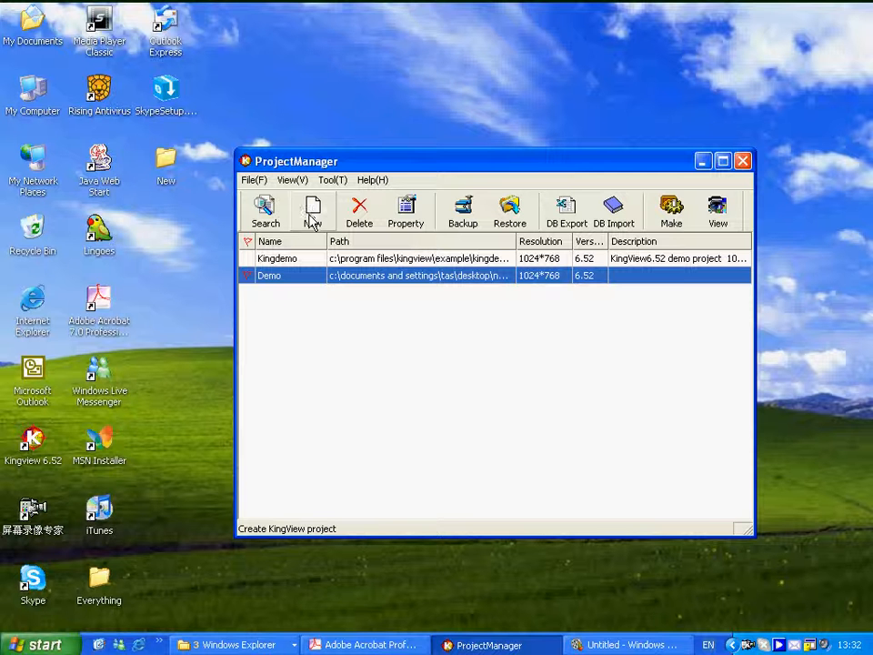
# Step: Start a new project and set its path to C:\KingView, agreeing to create the folder
pyautogui.click(310, 221)
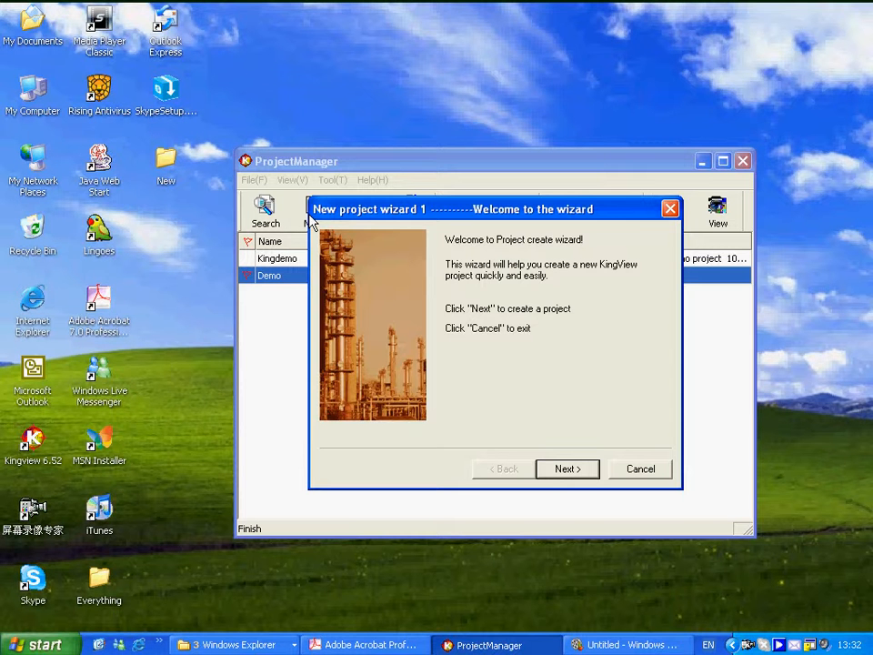
pyautogui.click(558, 470)
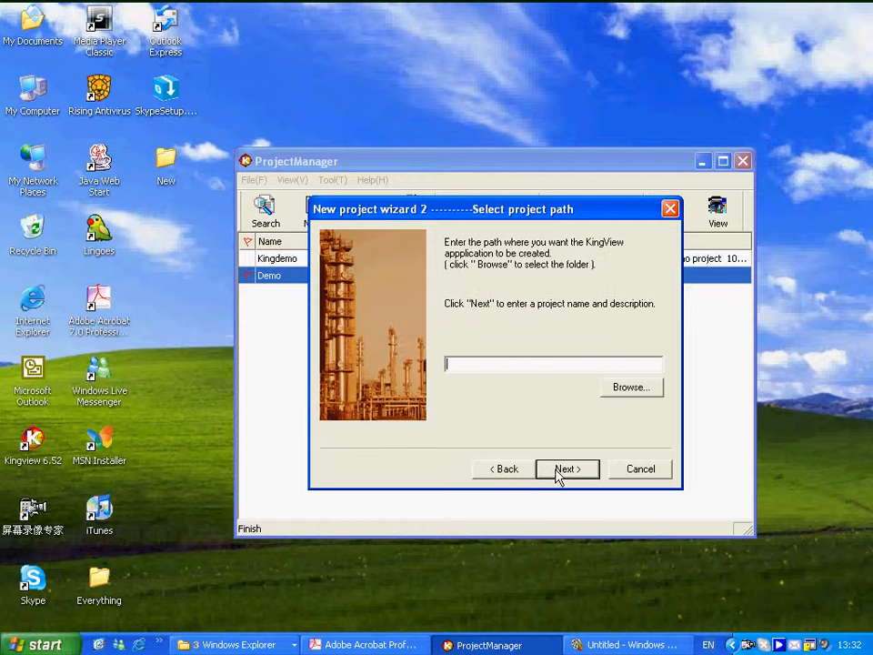
pyautogui.click(628, 386)
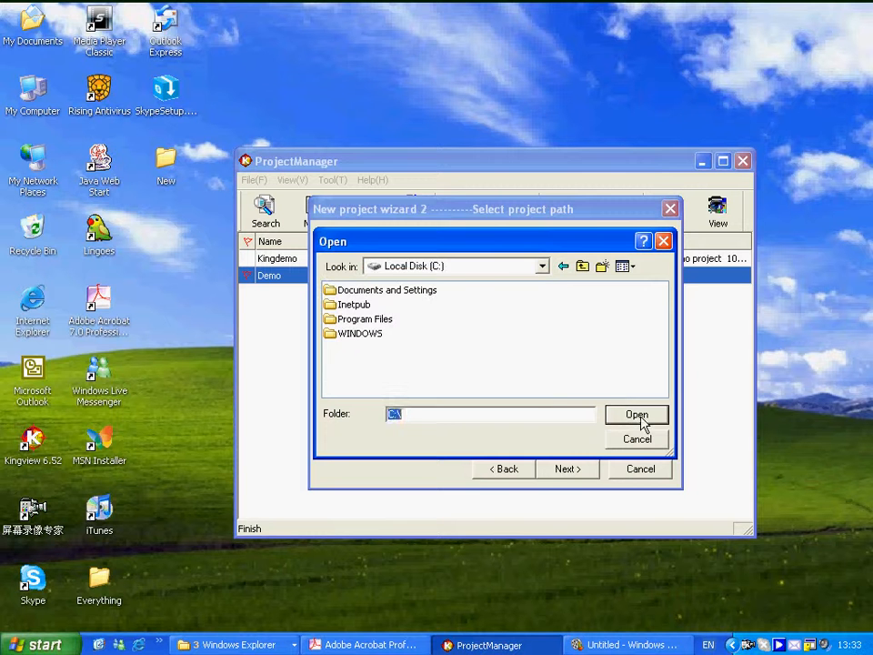
pyautogui.click(637, 414)
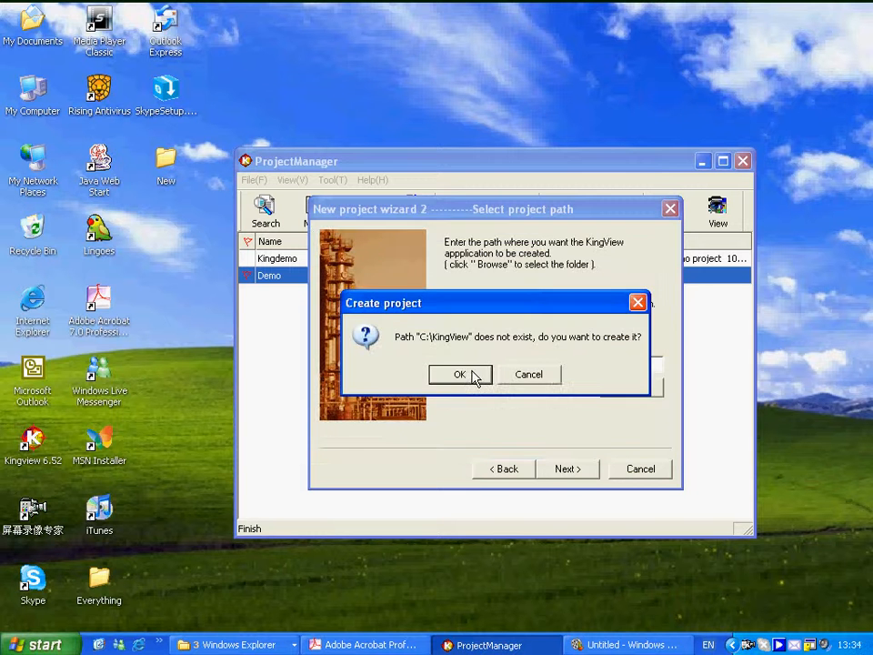
pyautogui.click(461, 374)
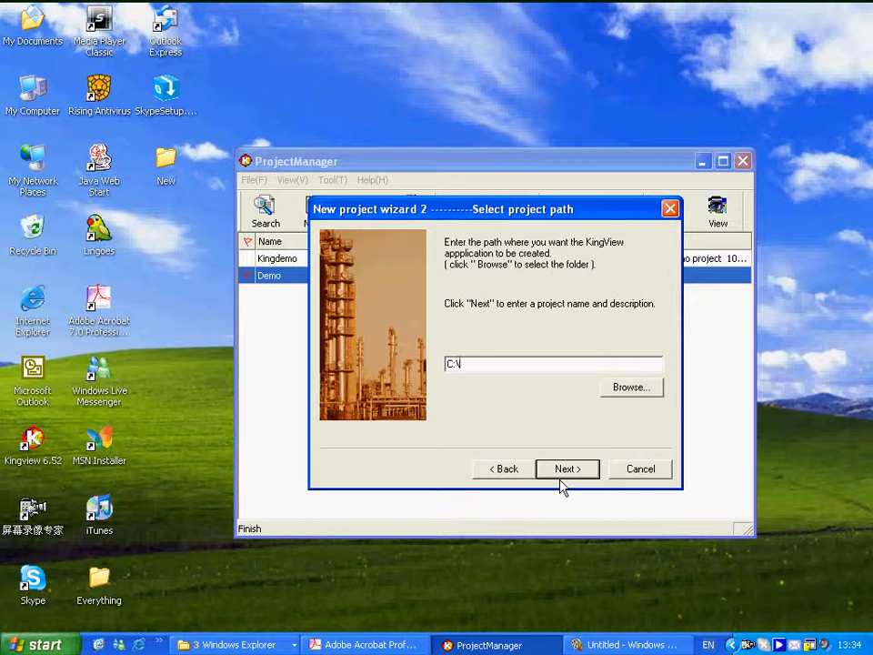
pyautogui.write('KingView')
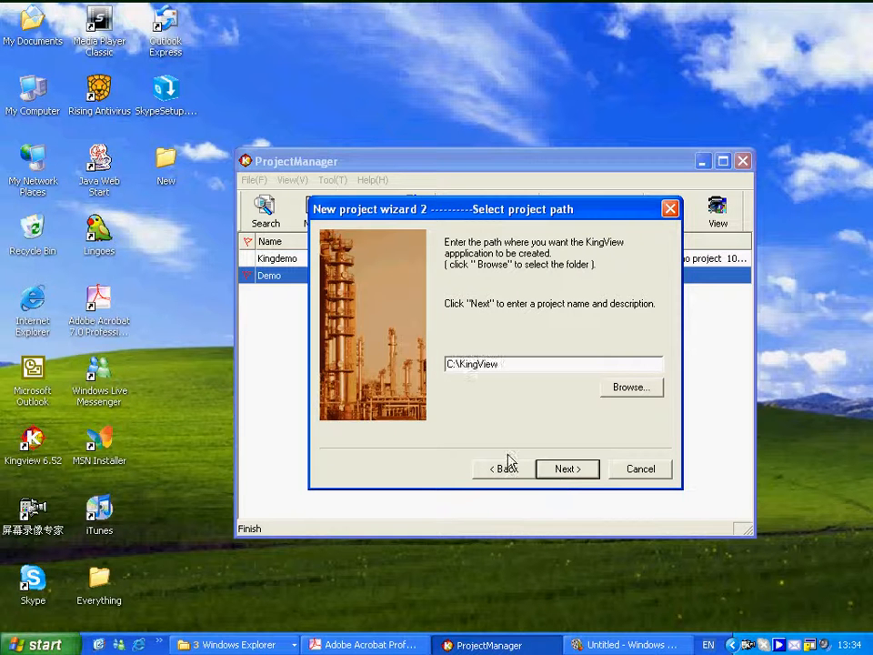
pyautogui.click(567, 472)
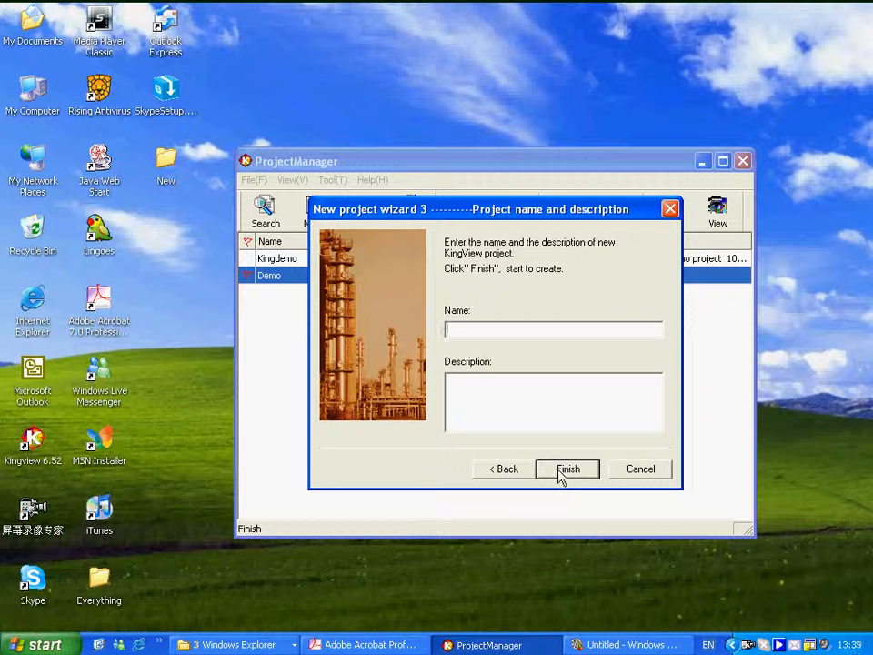
# Step: Name the project MyProject with the description "Monitor and Control", create it and make it the current project
pyautogui.write('MyProject')
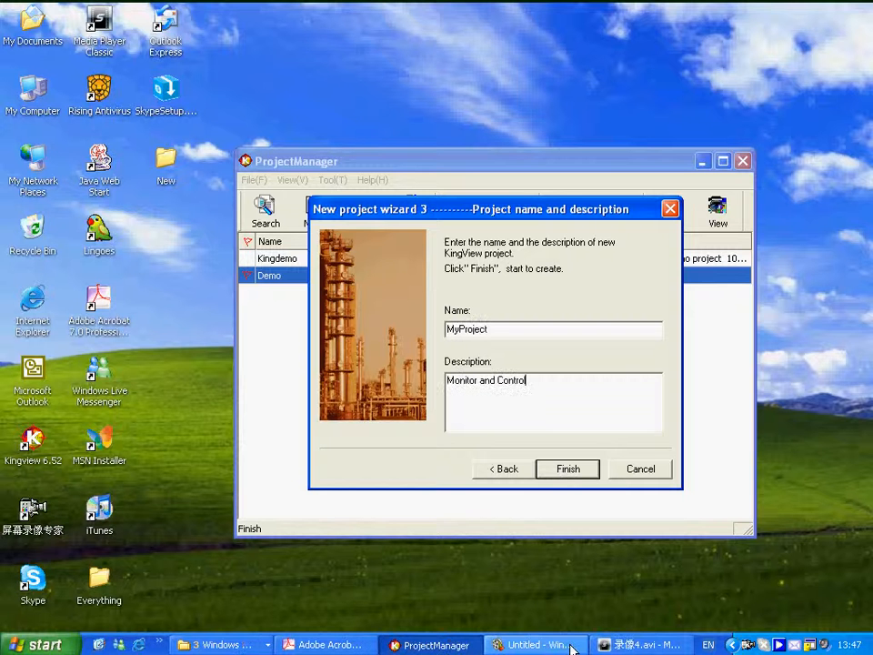
pyautogui.click(571, 469)
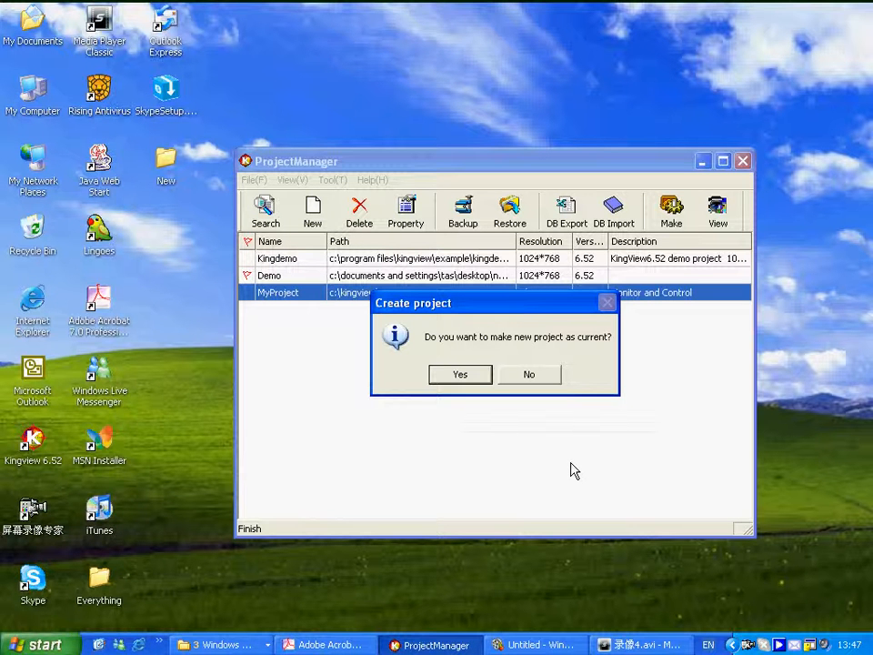
pyautogui.click(469, 377)
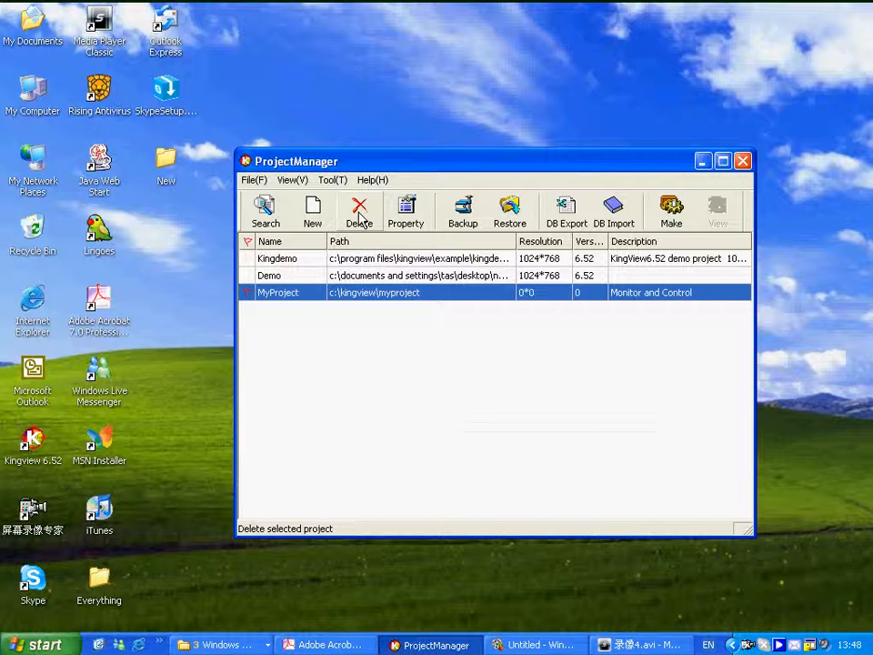
# Step: View MyProject's properties and back the project up as an undivided .cmp file on the Desktop
pyautogui.click(423, 210)
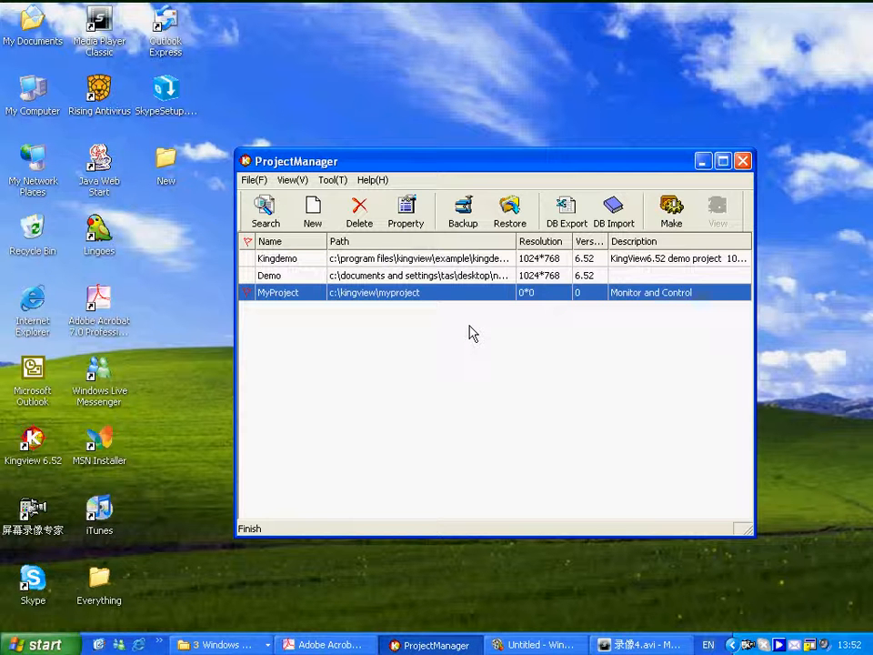
pyautogui.click(470, 229)
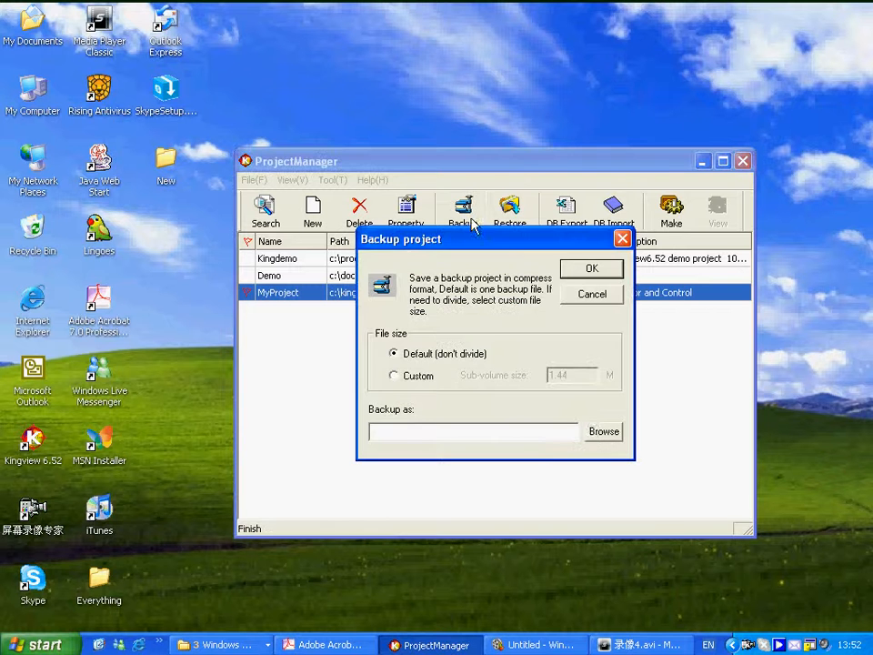
pyautogui.click(600, 432)
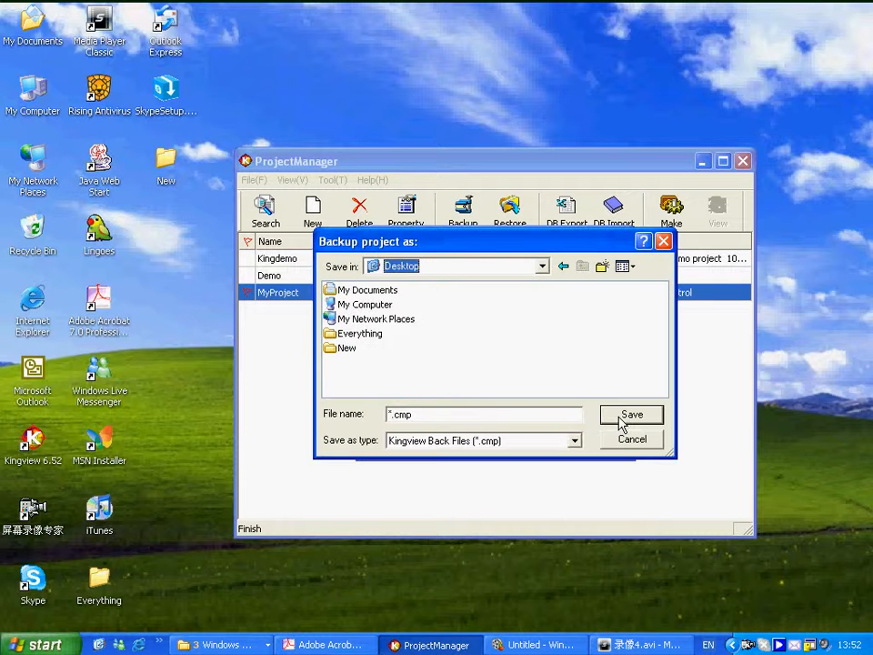
pyautogui.click(621, 418)
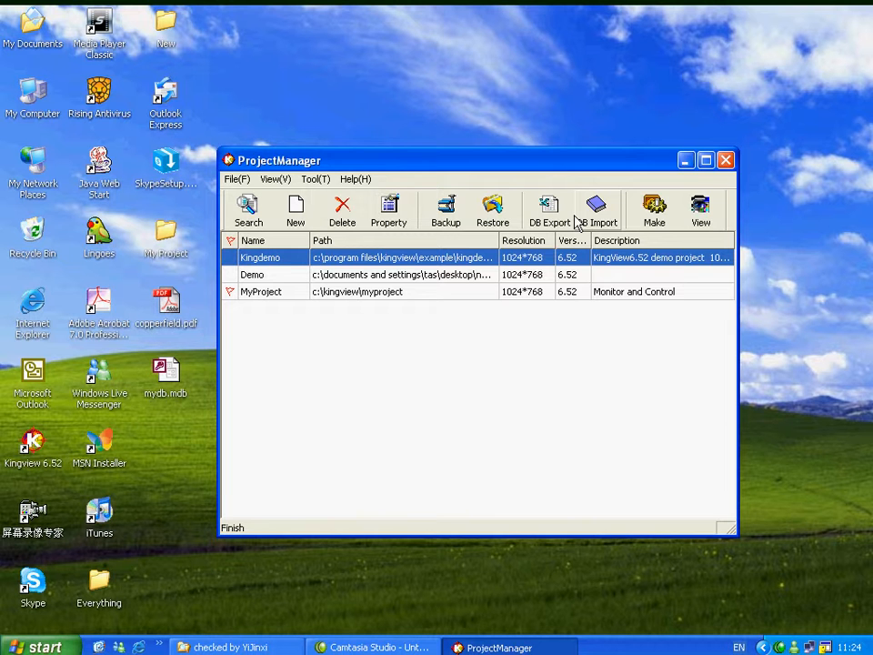
# Step: Export the Kingdemo project's tagname dictionary to the Desktop as an Excel file named TagDictionary
pyautogui.click(551, 217)
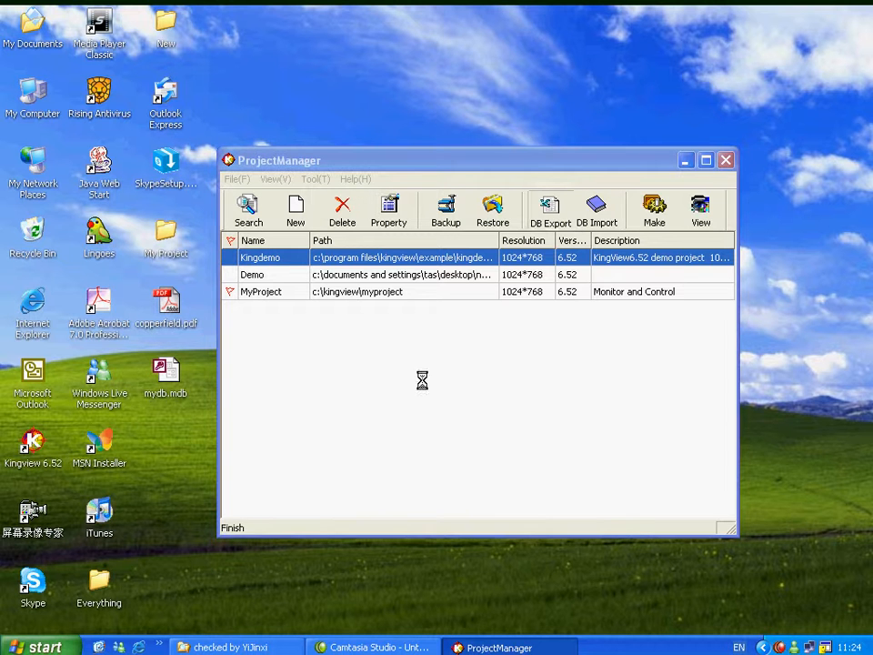
pyautogui.write('TagDictionary')
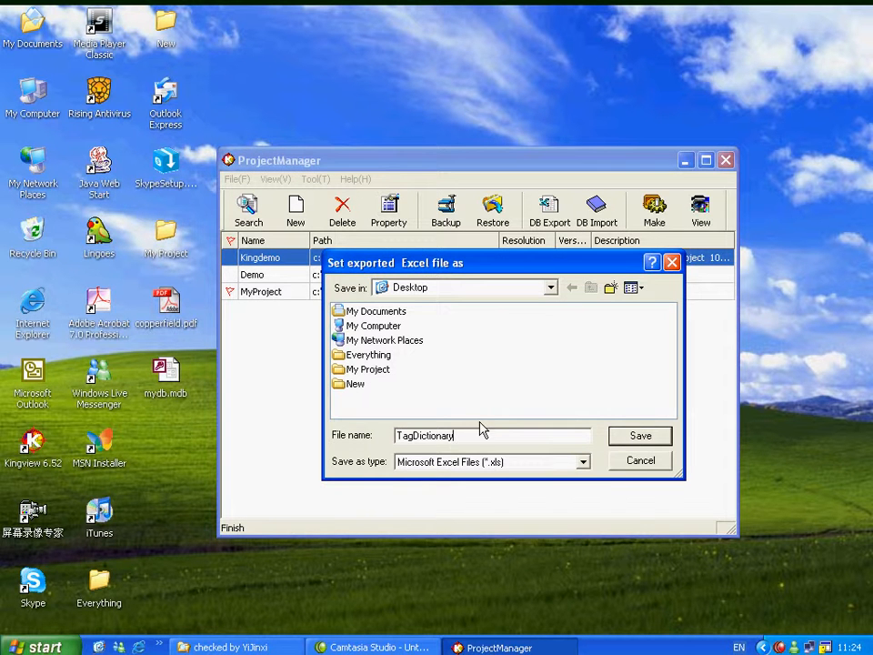
pyautogui.click(637, 436)
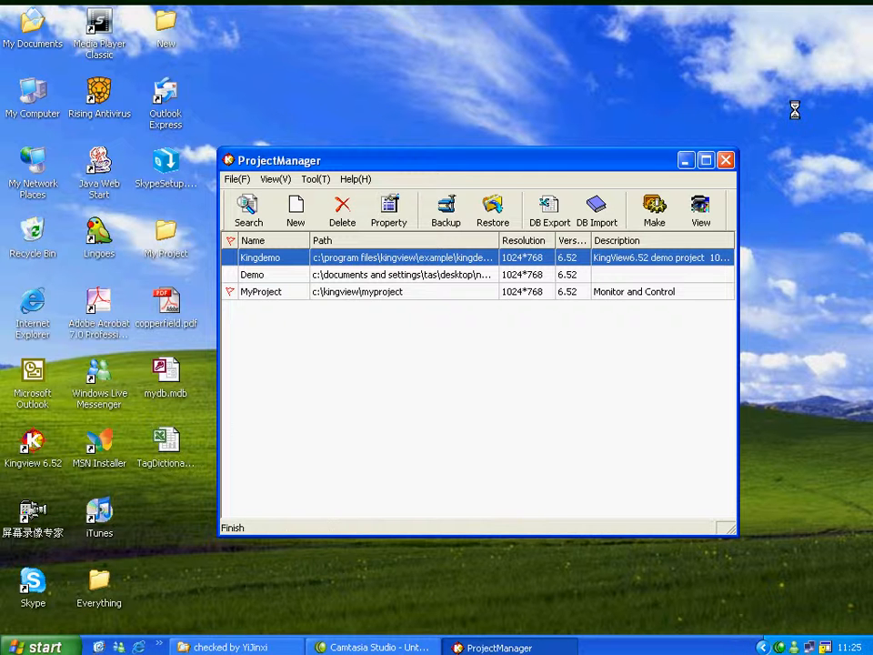
# Step: Minimize ProjectManager and open the exported TagDictionary.xls from the desktop in Microsoft Excel
pyautogui.click(686, 161)
pyautogui.click(173, 461)
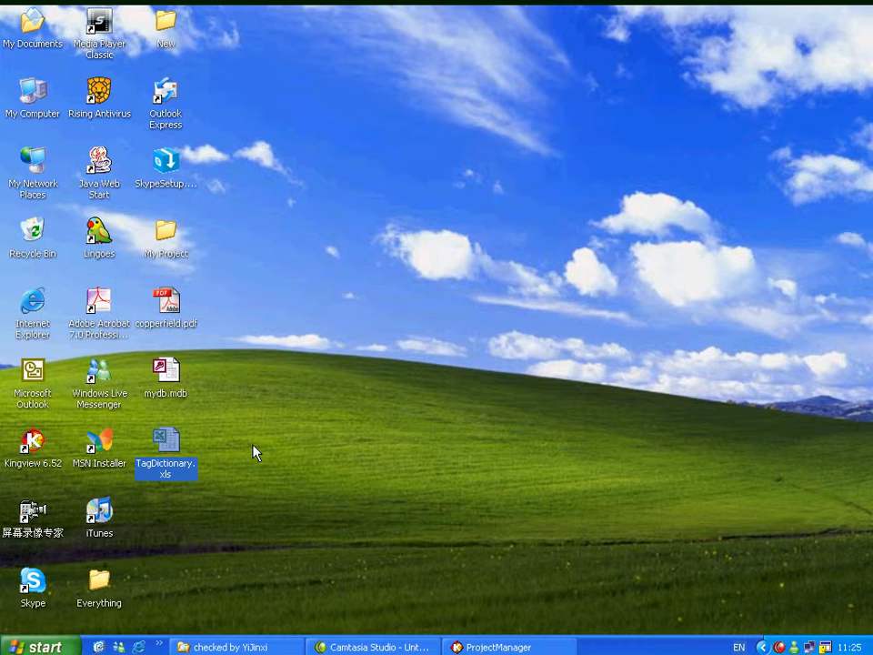
pyautogui.press('Return')
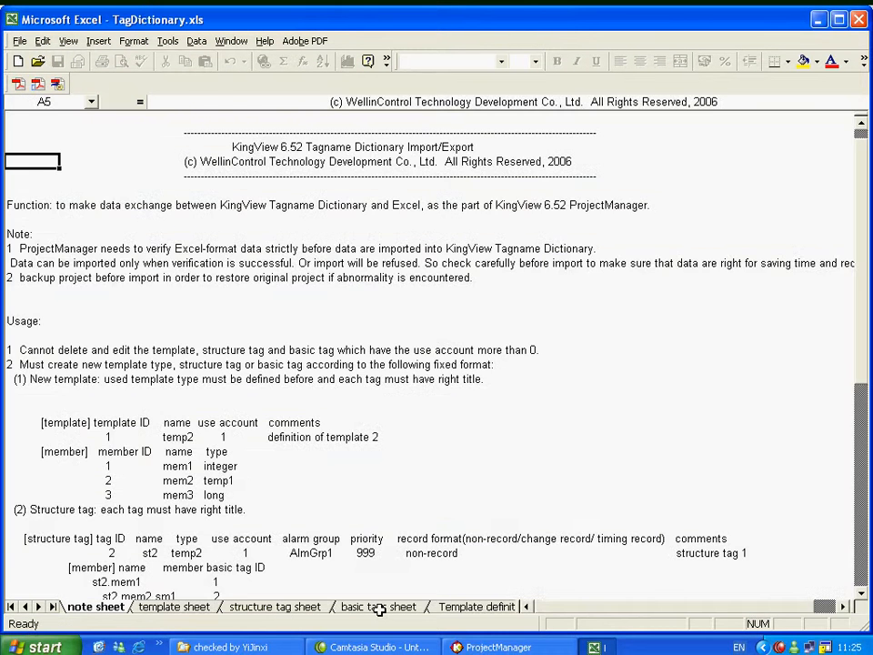
# Step: Show the basic tags sheet, widen its Initial value and Tag name columns, and examine the exported tags
pyautogui.click(382, 611)
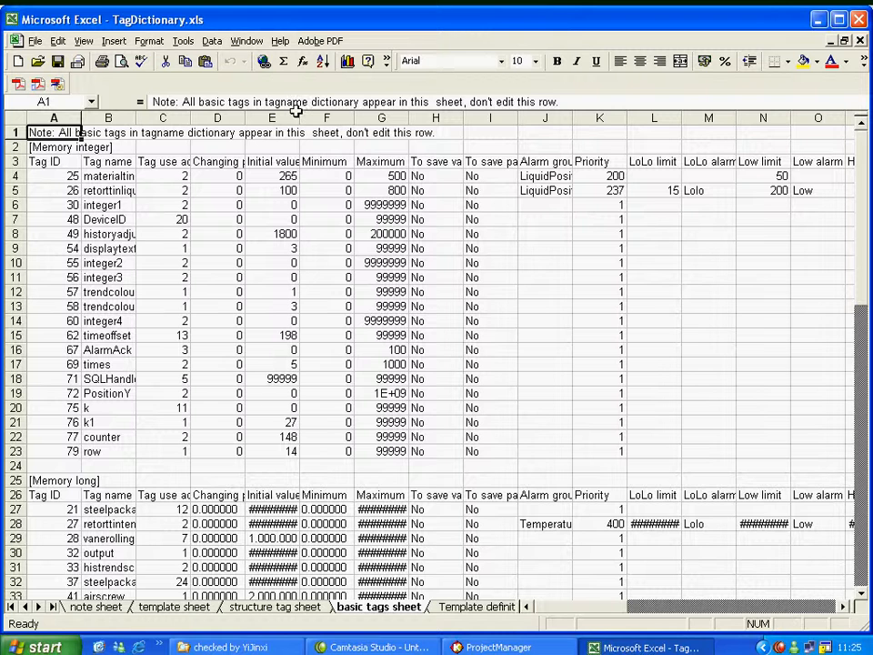
pyautogui.moveTo(295, 118); pyautogui.dragTo(400, 118)
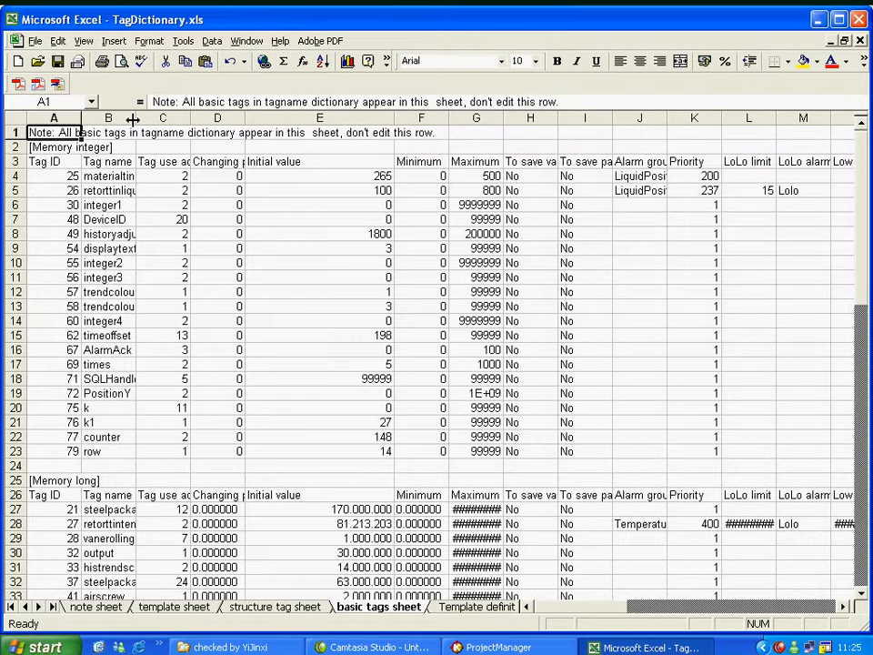
pyautogui.moveTo(135, 118); pyautogui.dragTo(195, 119)
pyautogui.click(145, 212)
pyautogui.scroll(-7, 145, 212)
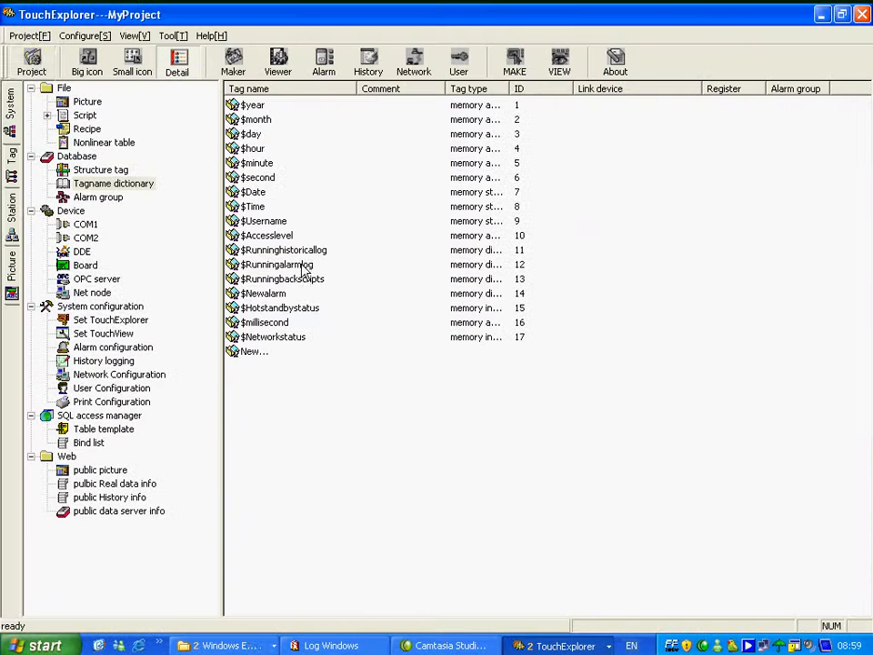
# Step: Import TagDictionary.xls from the Desktop into MyProject's tagname dictionary without backing up the project, accepting the check-out report
pyautogui.click(34, 60)
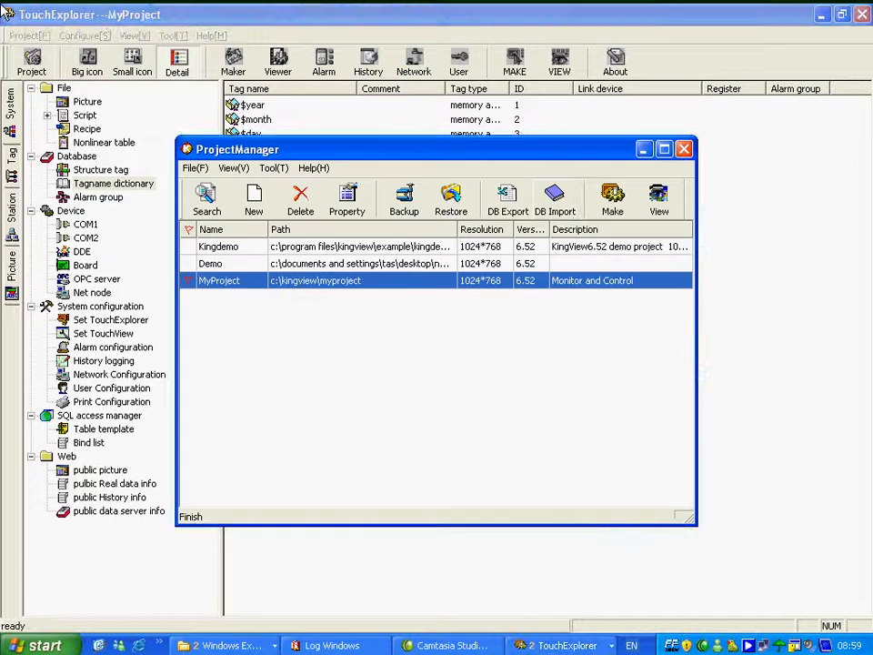
pyautogui.click(553, 210)
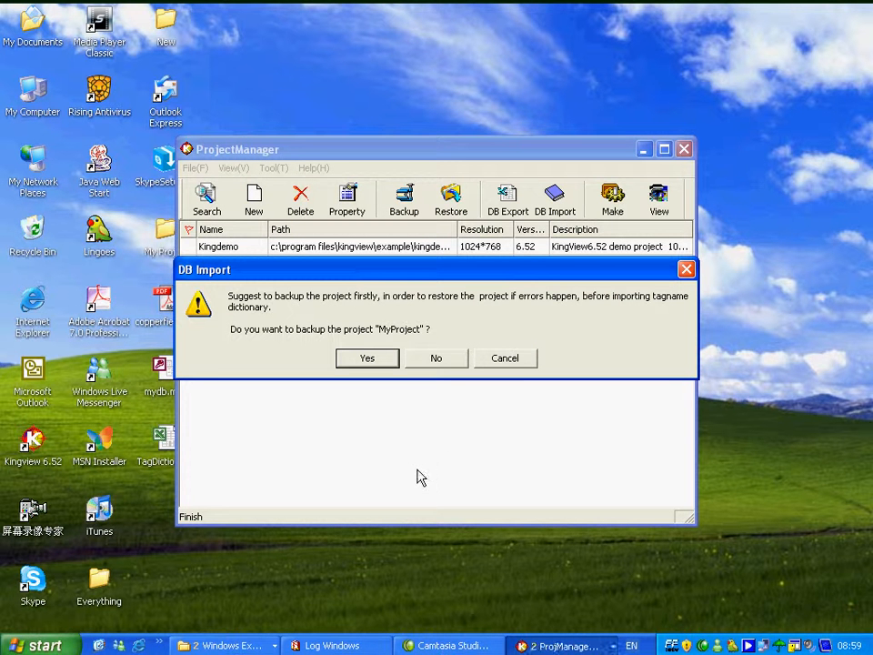
pyautogui.click(437, 358)
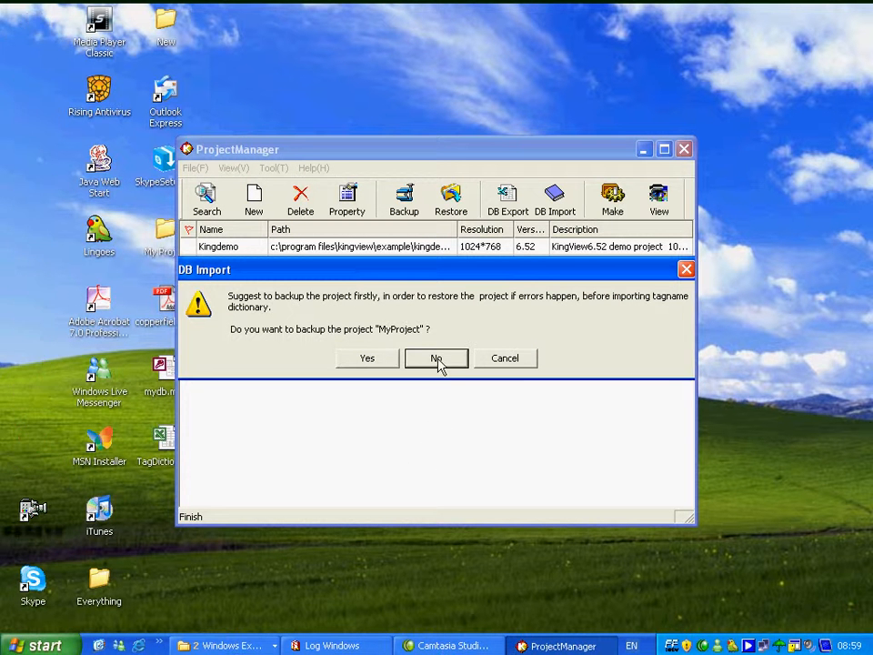
pyautogui.click(523, 254)
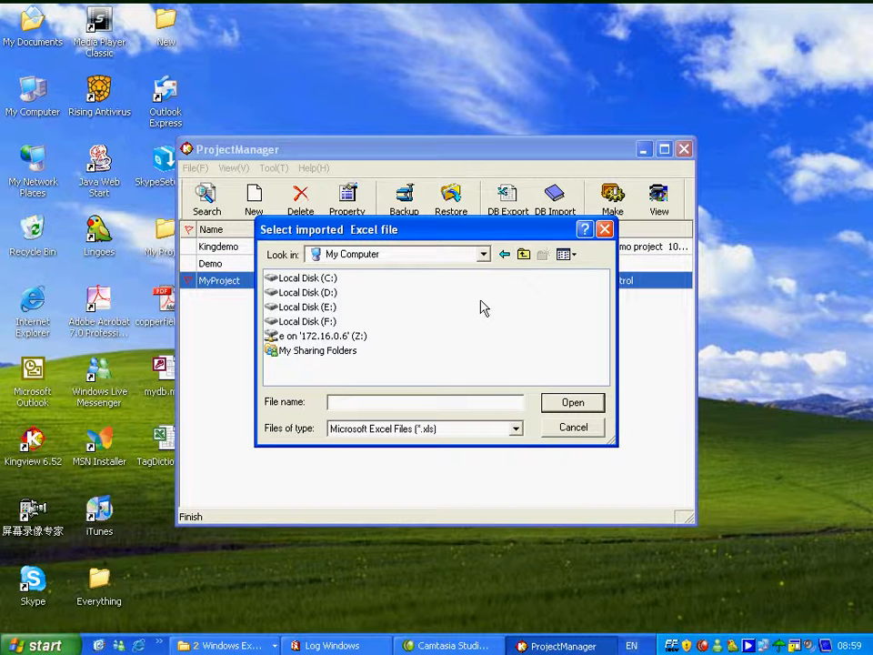
pyautogui.click(522, 254)
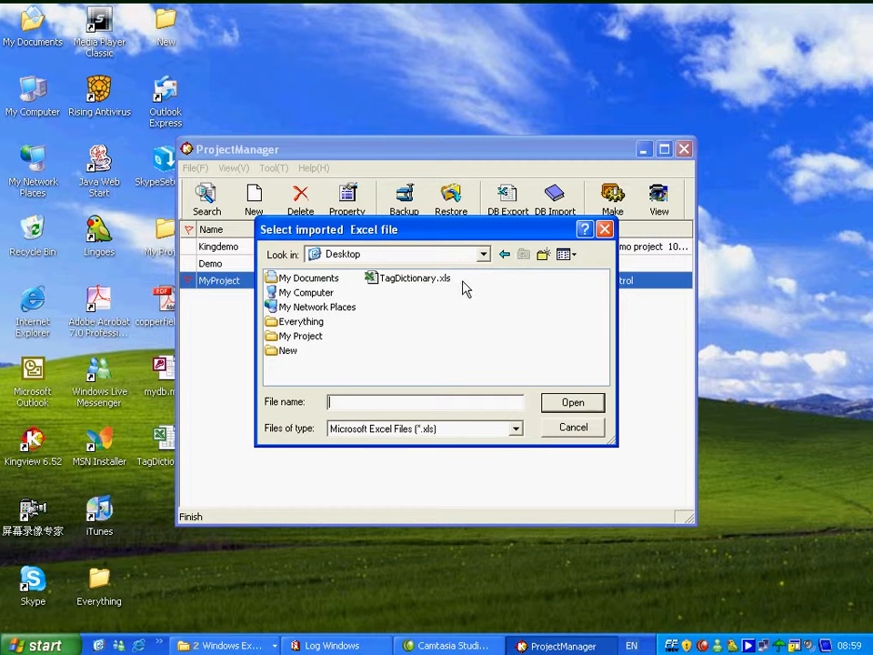
pyautogui.doubleClick(431, 281)
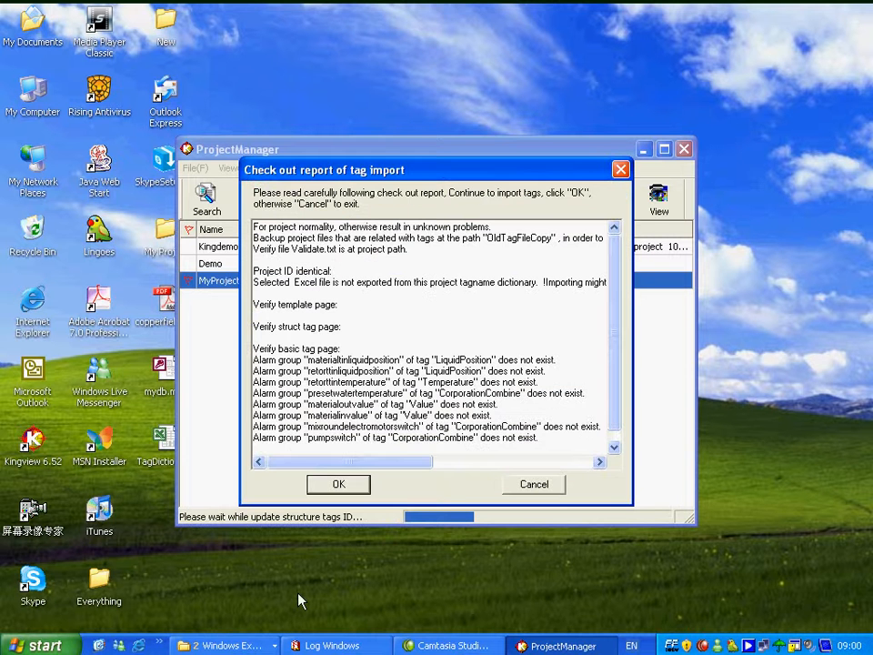
pyautogui.click(339, 484)
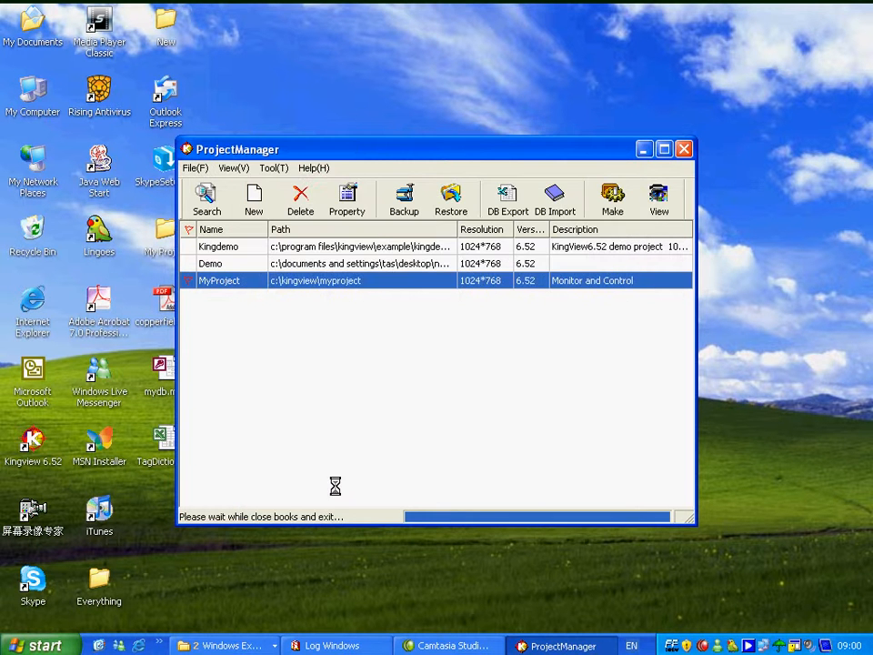
# Step: Reopen MyProject for editing in demo mode and show its tagname dictionary to check the imported tags
pyautogui.click(609, 208)
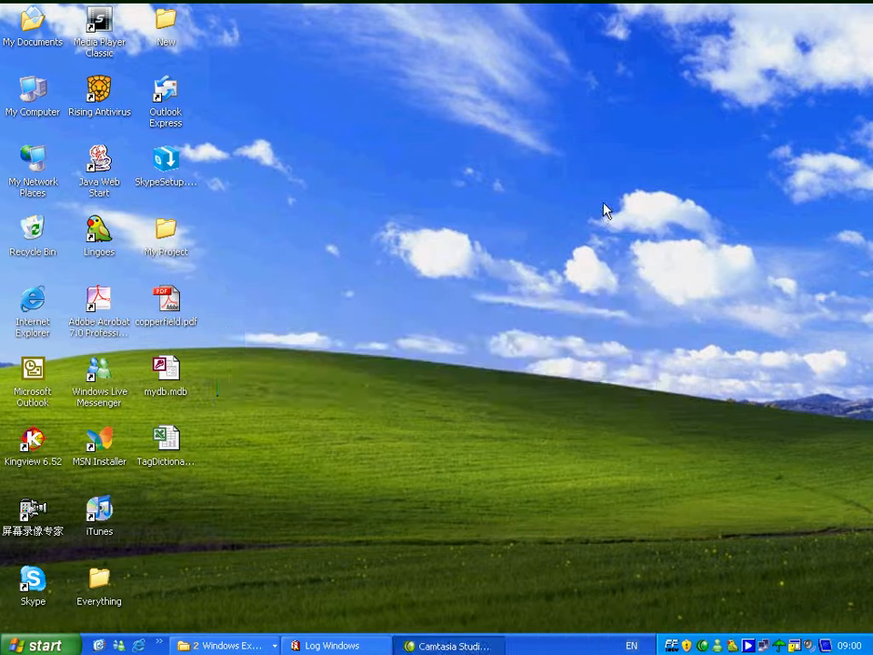
pyautogui.click(525, 380)
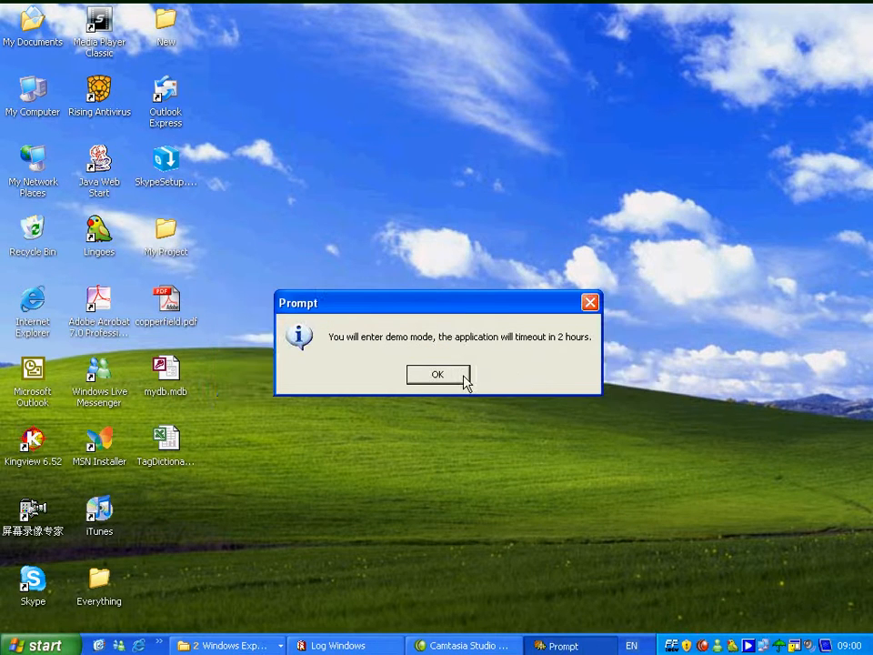
pyautogui.click(462, 376)
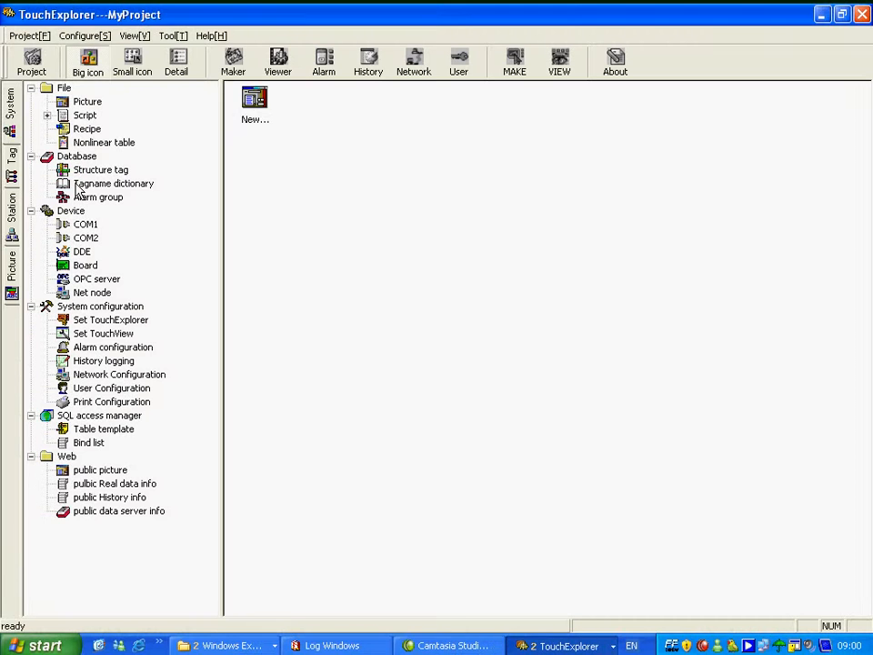
pyautogui.click(84, 183)
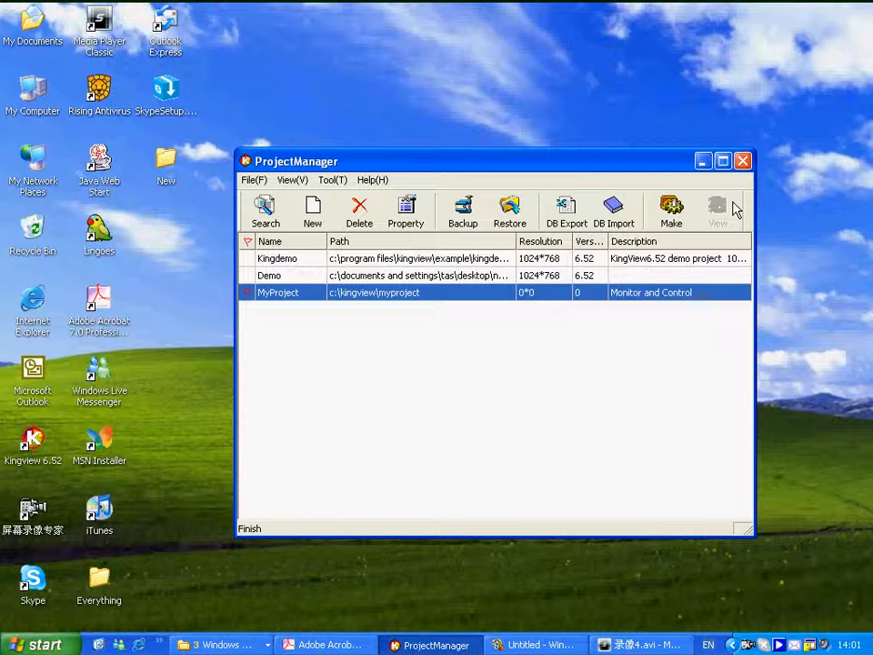
# Step: Open MyProject from ProjectManager in TouchExplorer and briefly expand the Device branch of the project tree
pyautogui.doubleClick(406, 296)
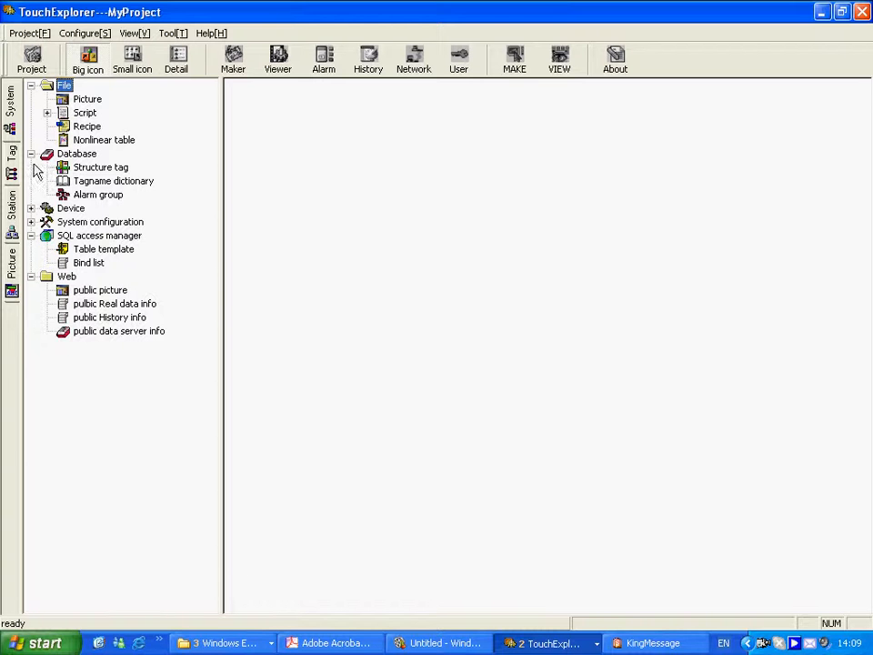
pyautogui.click(31, 208)
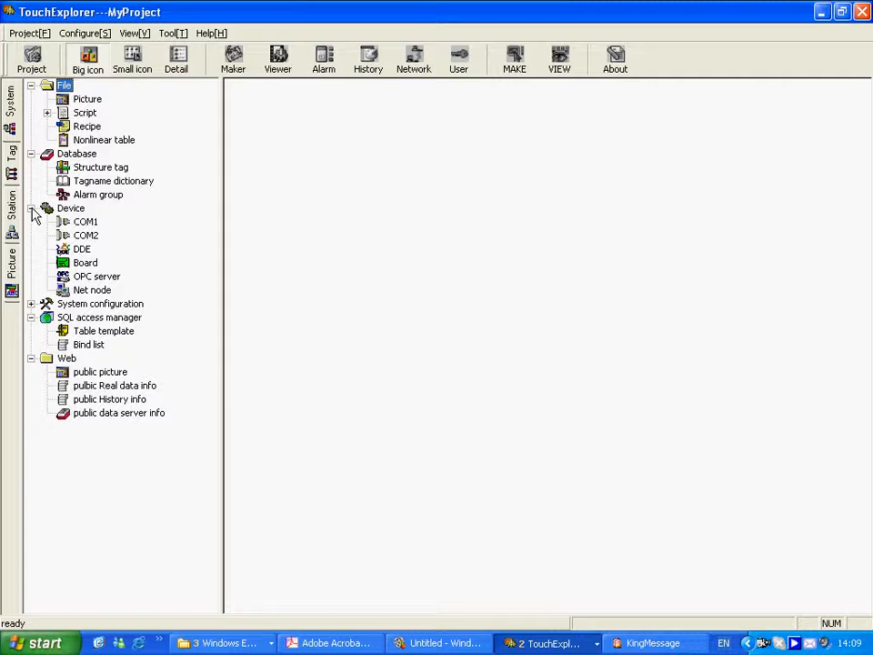
pyautogui.click(31, 208)
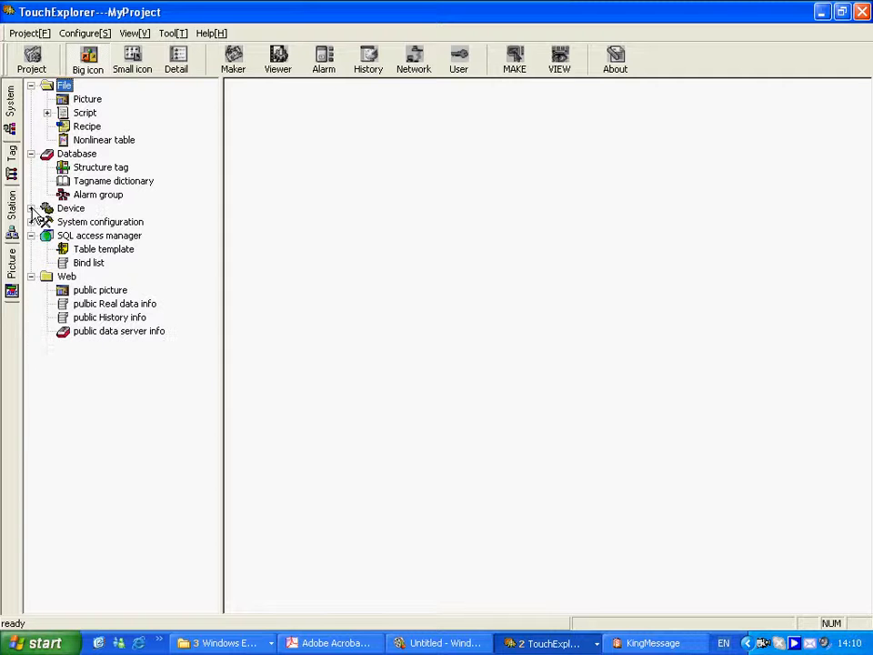
# Step: Encrypt MyProject by entering and confirming a project password in Encryption Manage
pyautogui.click(171, 34)
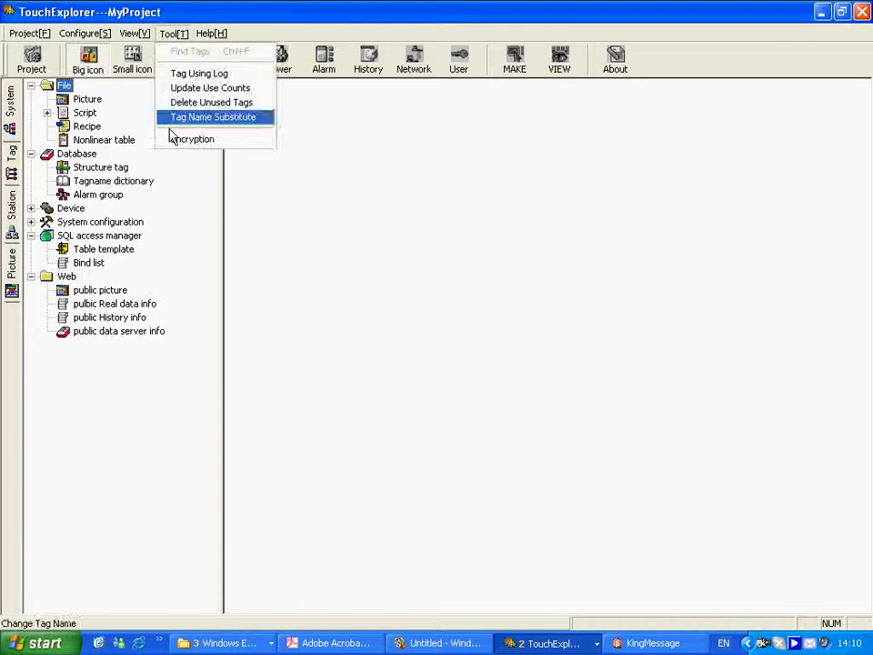
pyautogui.click(172, 141)
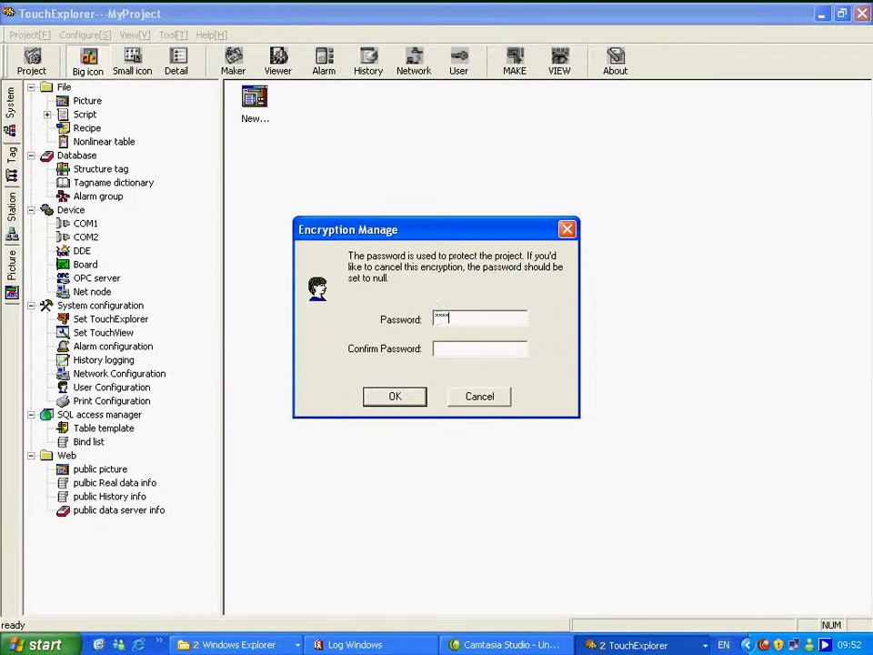
pyautogui.click(445, 348)
pyautogui.write('****')
pyautogui.press('Return')
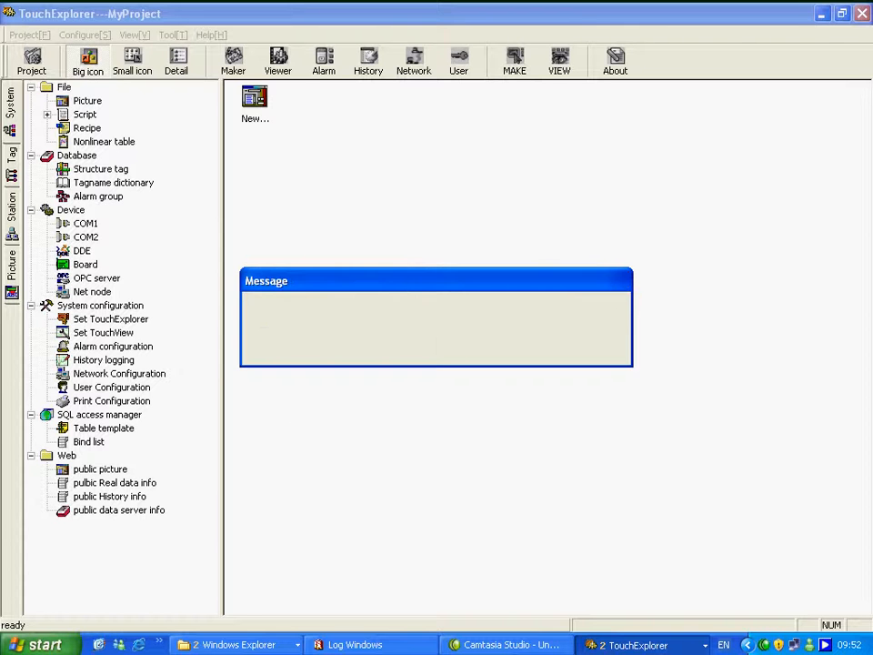
pyautogui.click(440, 351)
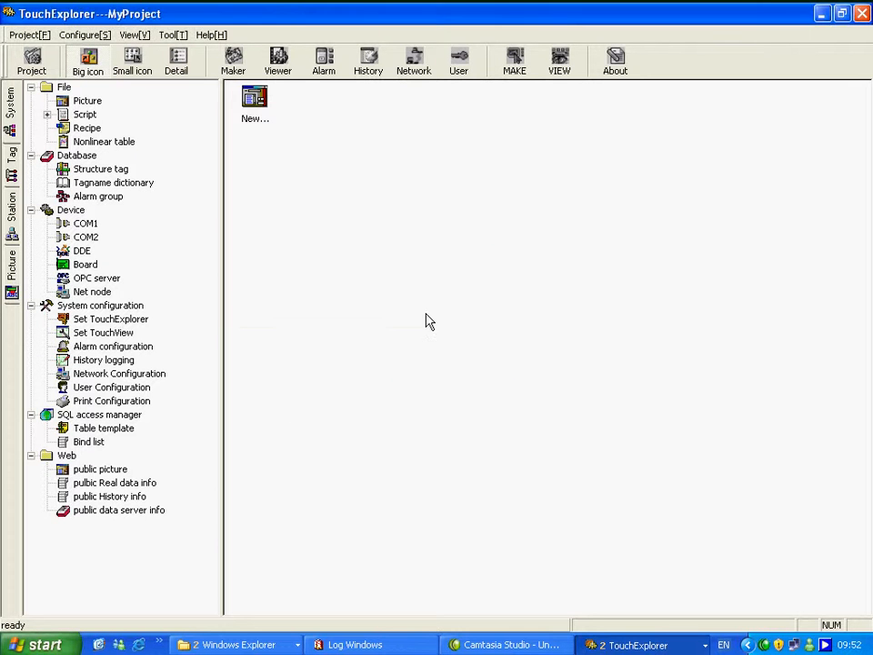
# Step: Reopen MyProject from ProjectManager in demo mode, enter the project password, and select the tagname dictionary
pyautogui.click(8, 31)
pyautogui.click(27, 125)
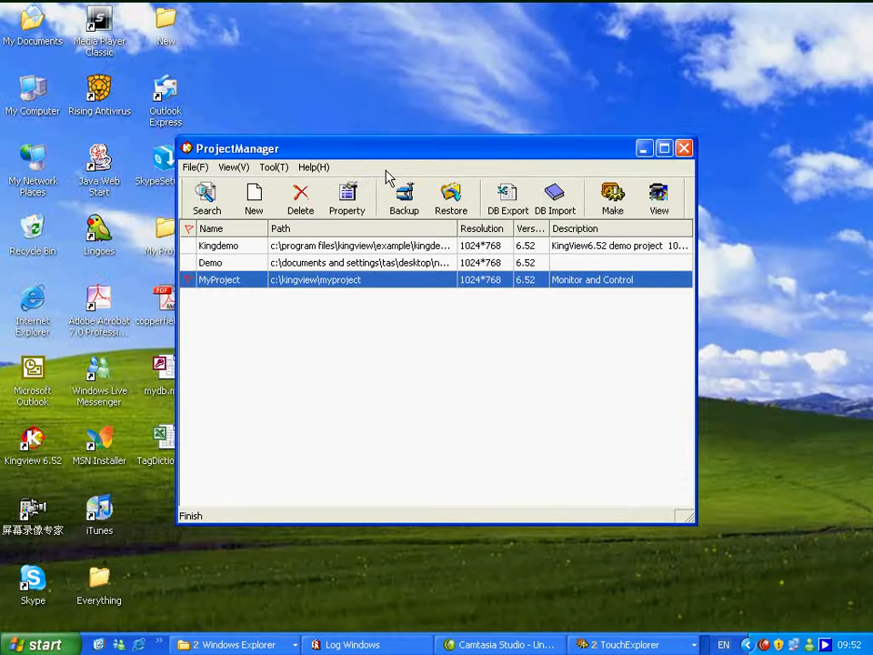
pyautogui.click(608, 189)
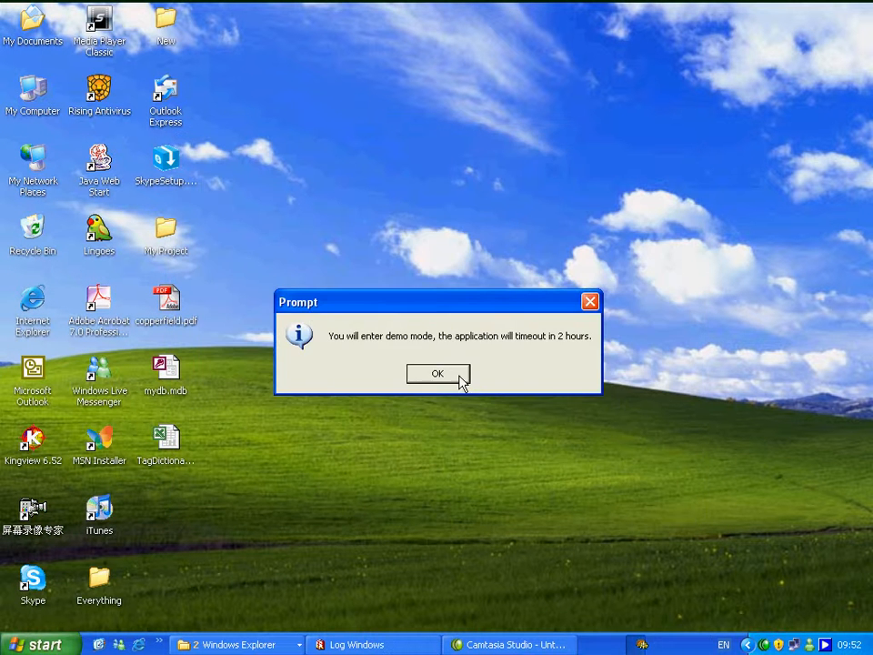
pyautogui.click(461, 381)
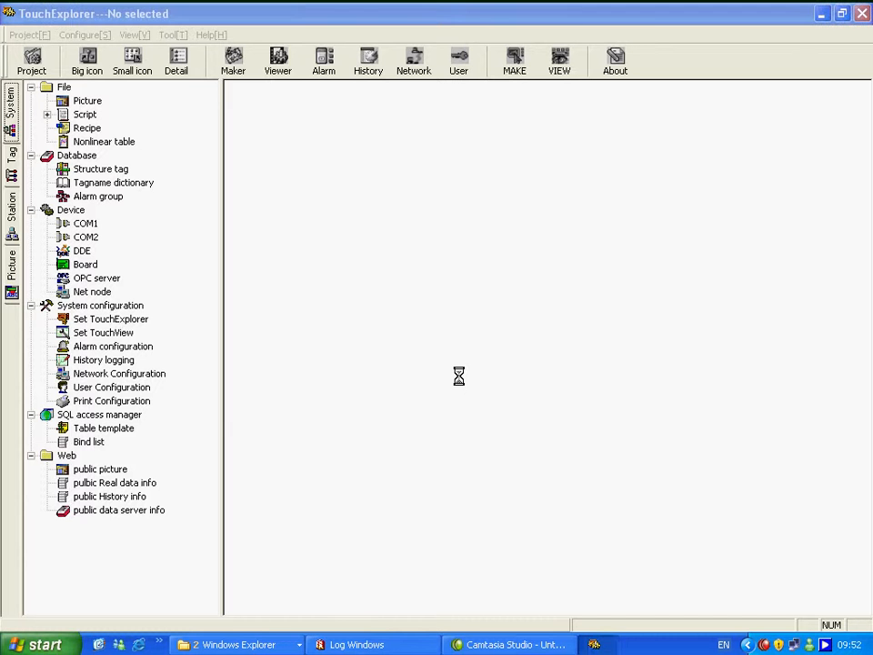
pyautogui.write('********')
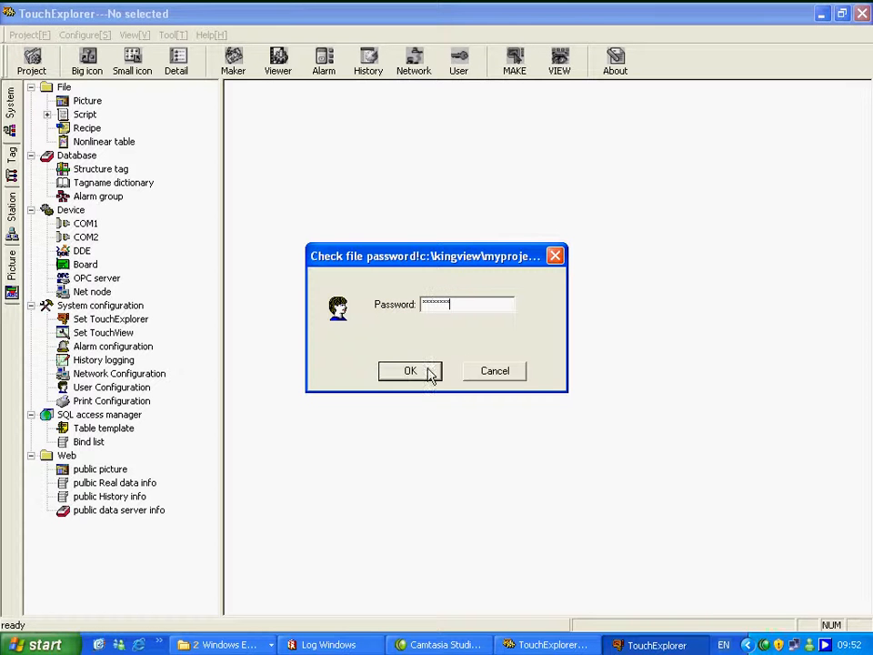
pyautogui.click(424, 367)
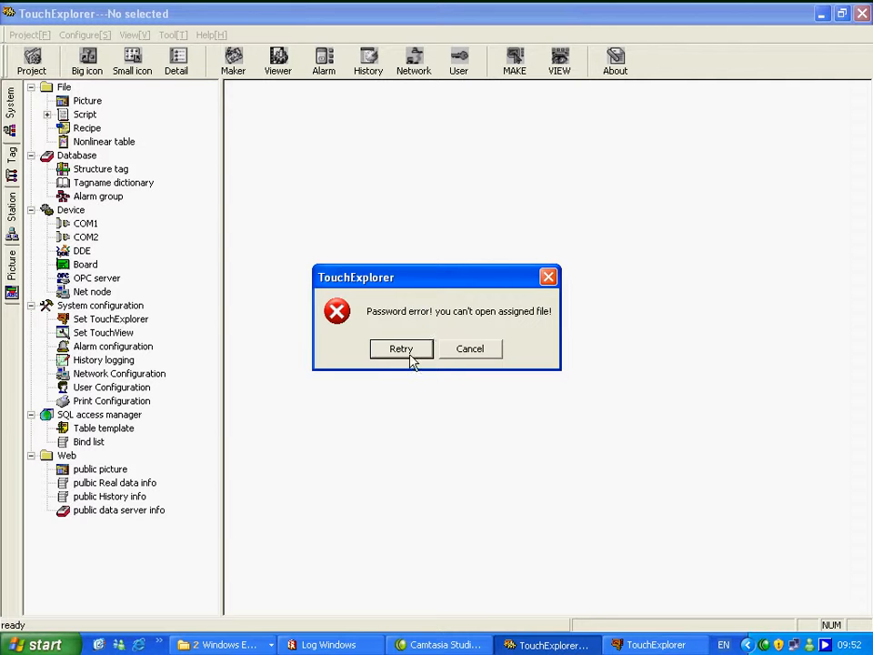
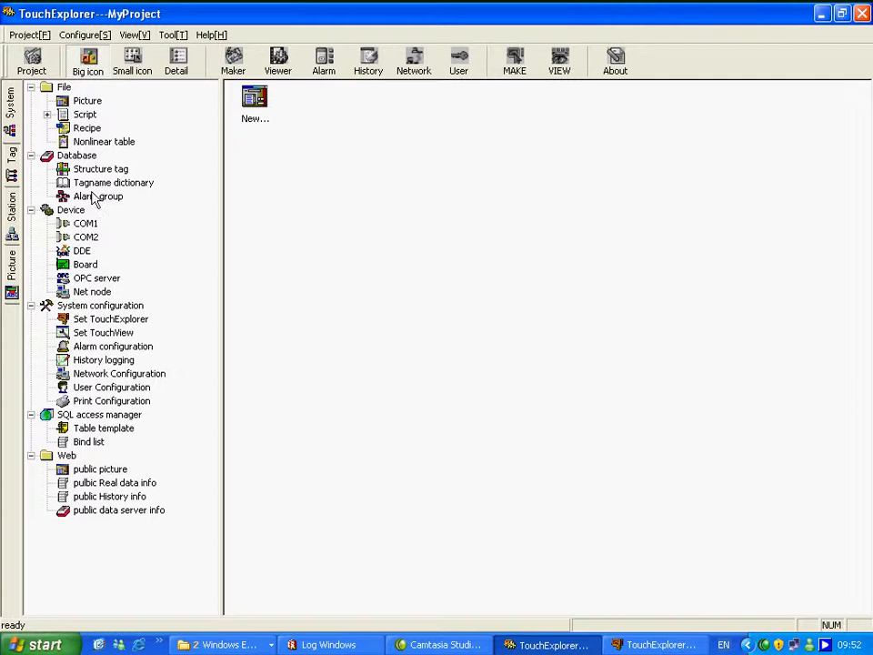
pyautogui.click(100, 183)
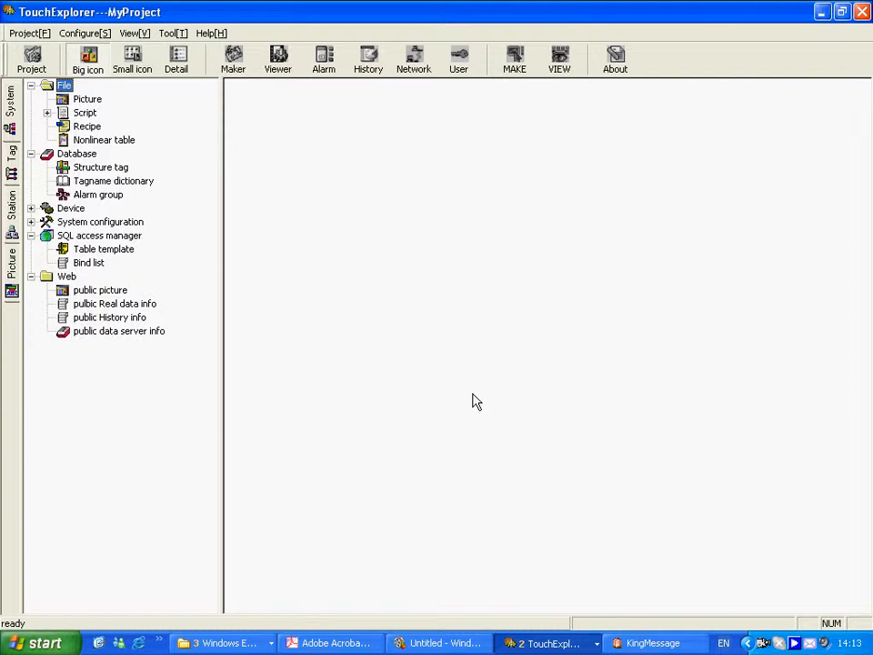
# Step: Expand the System configuration and Device branches and start a new COM1 device of type ASIACONTROL Simulate PLC with Serial communication
pyautogui.click(31, 222)
pyautogui.click(31, 208)
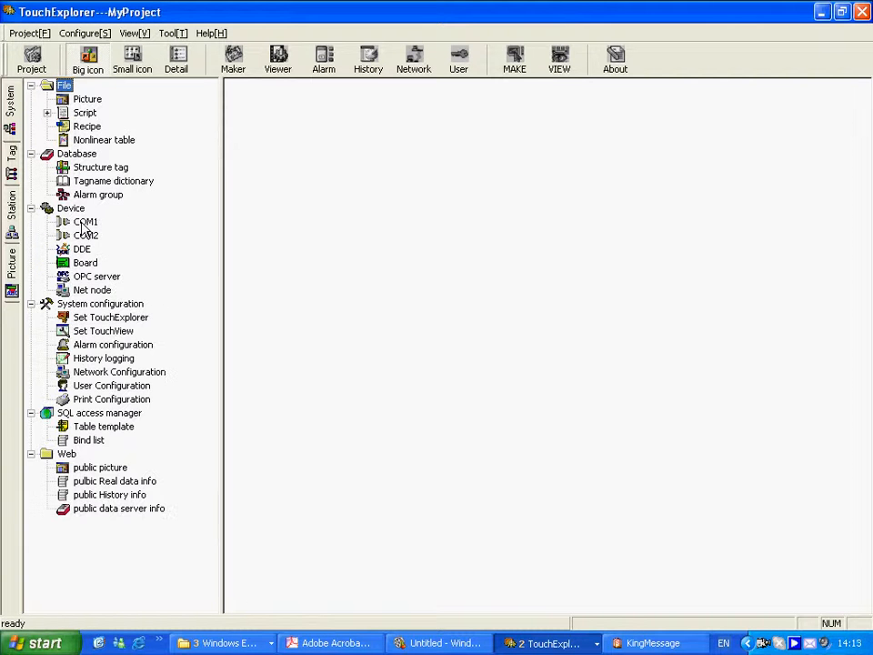
pyautogui.click(85, 223)
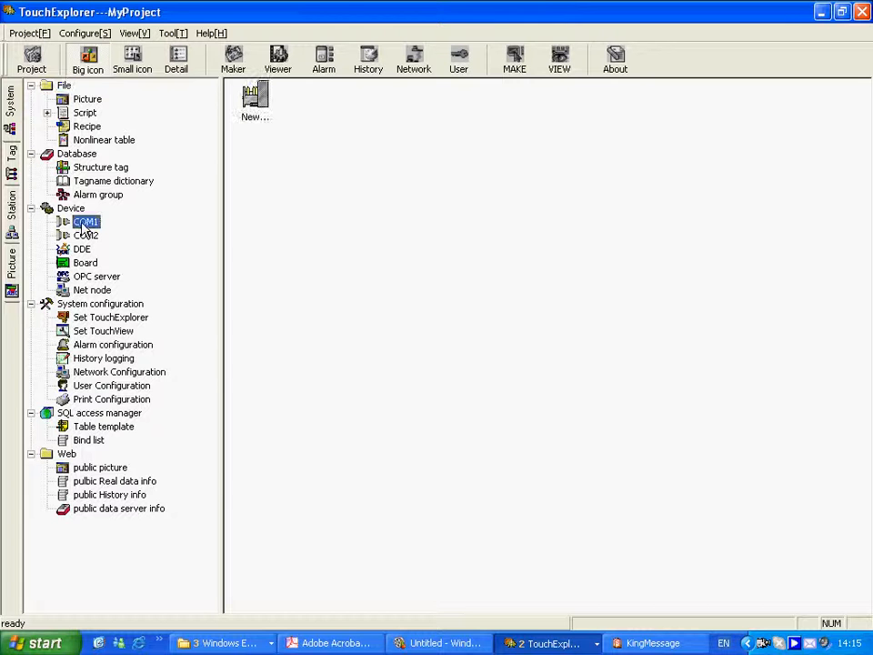
pyautogui.click(253, 102)
pyautogui.doubleClick(253, 102)
pyautogui.click(415, 235)
pyautogui.click(431, 262)
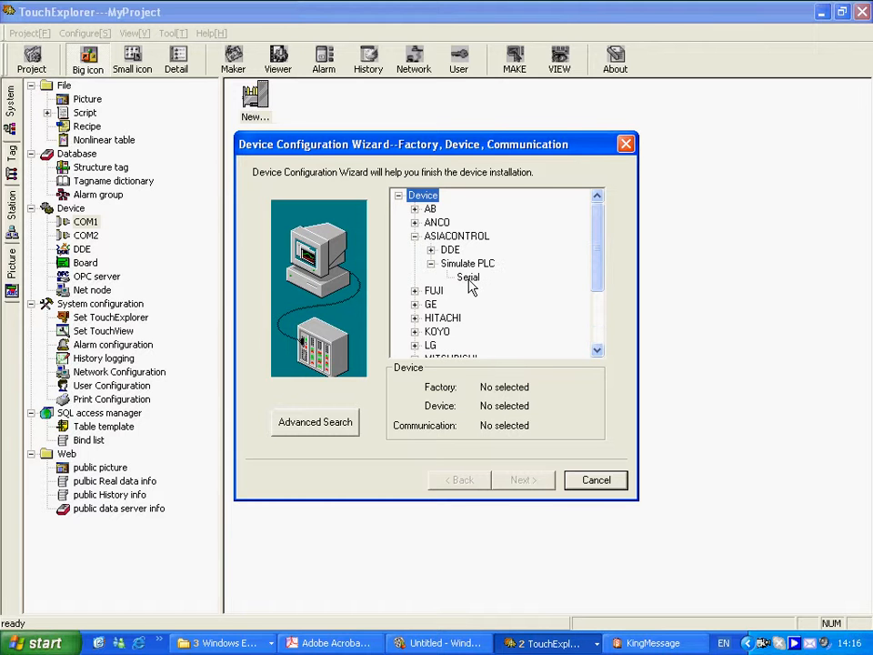
pyautogui.click(468, 277)
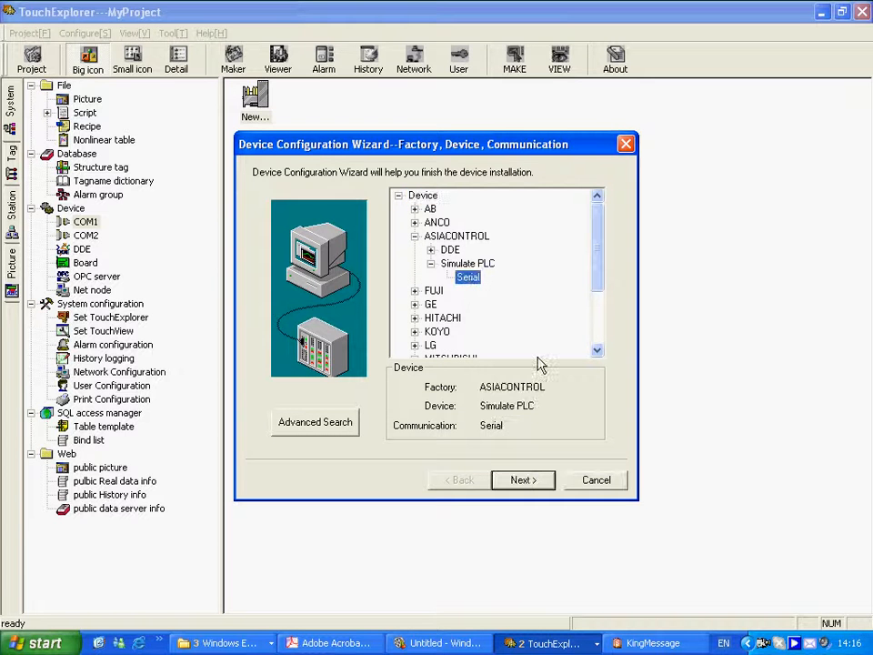
pyautogui.click(518, 480)
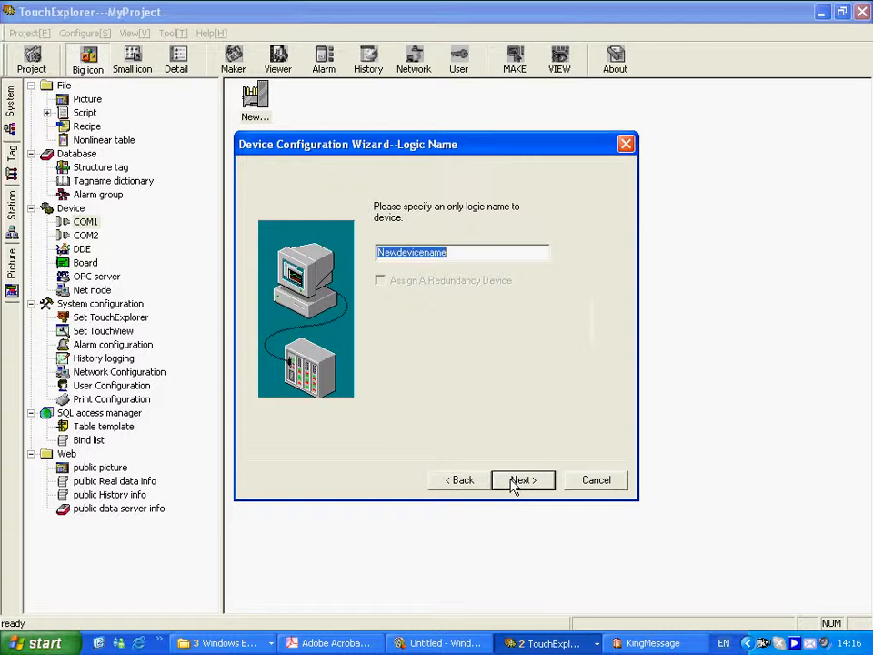
# Step: Give the new device the logic name PLC1, assign it to serial port COM1, and accept the default address 0
pyautogui.write('PLC1')
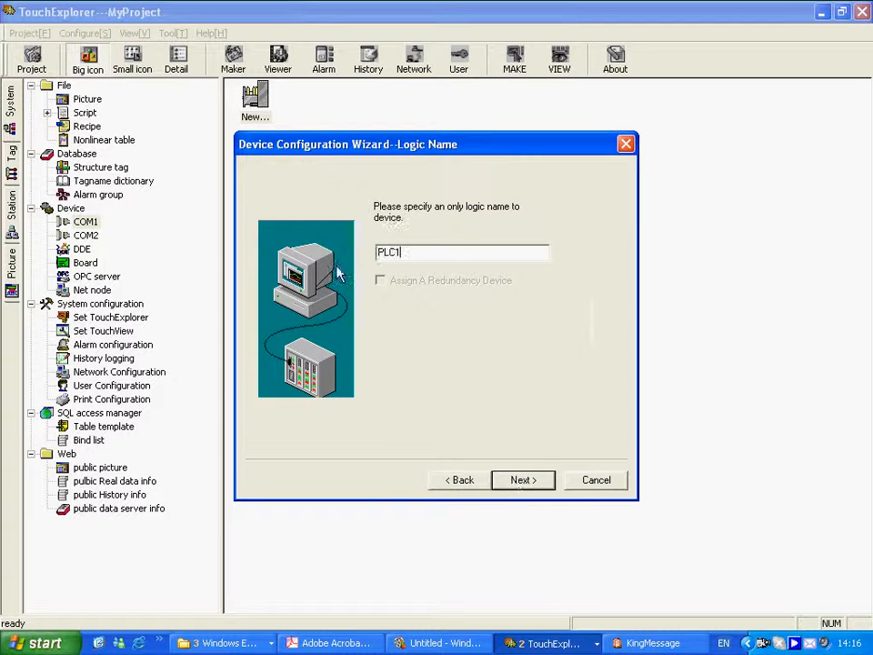
pyautogui.click(514, 484)
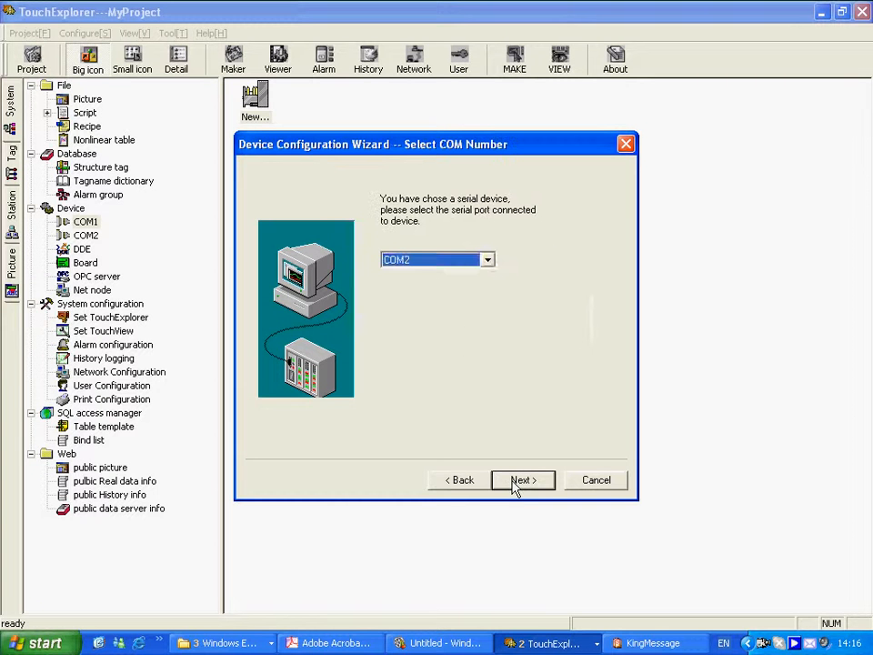
pyautogui.click(488, 261)
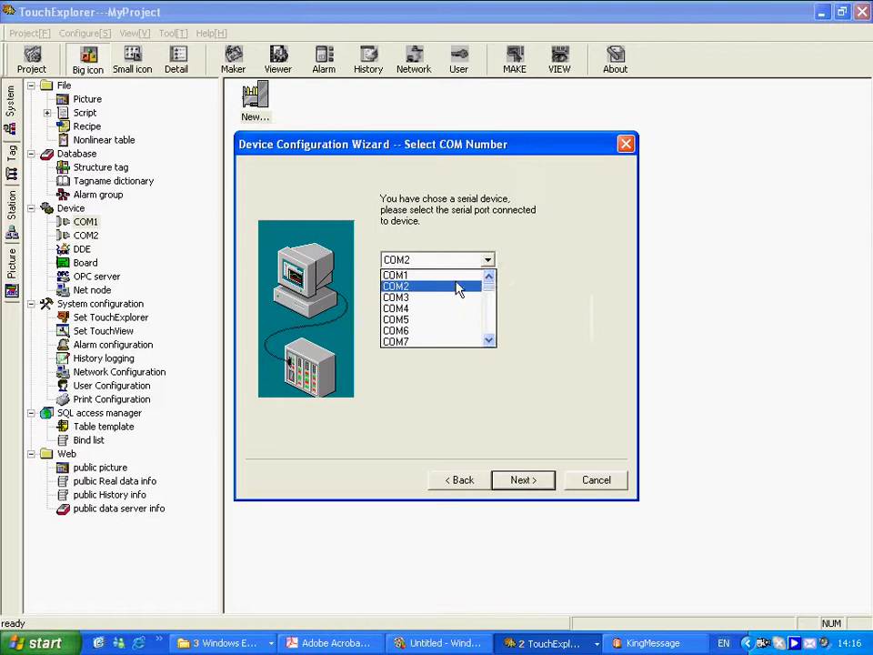
pyautogui.click(458, 272)
pyautogui.click(521, 479)
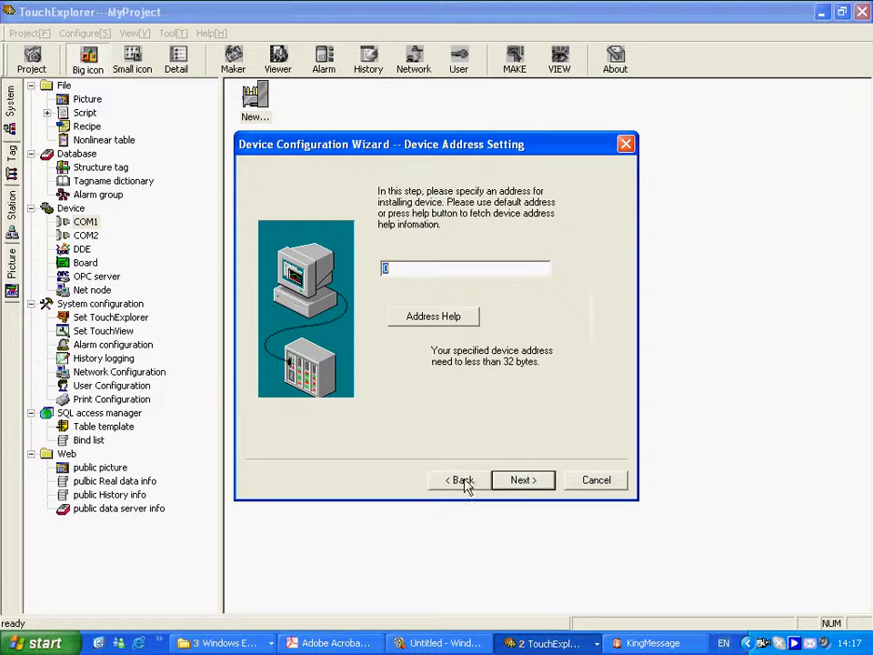
pyautogui.click(521, 479)
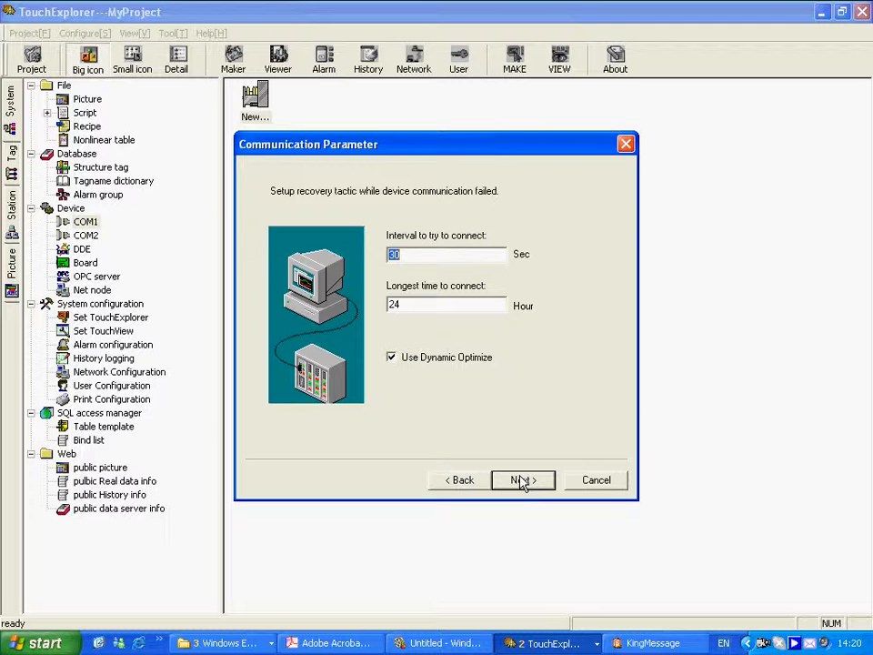
# Step: Accept the default 30-second retry interval and 24-hour limit with Dynamic Optimize, finish adding PLC1, and open COM1
pyautogui.click(523, 480)
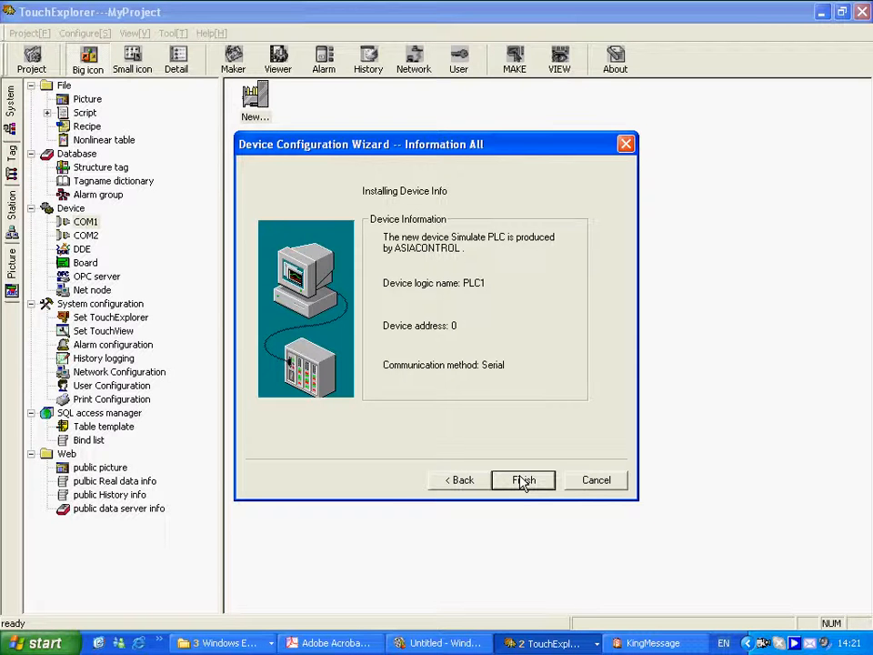
pyautogui.click(522, 480)
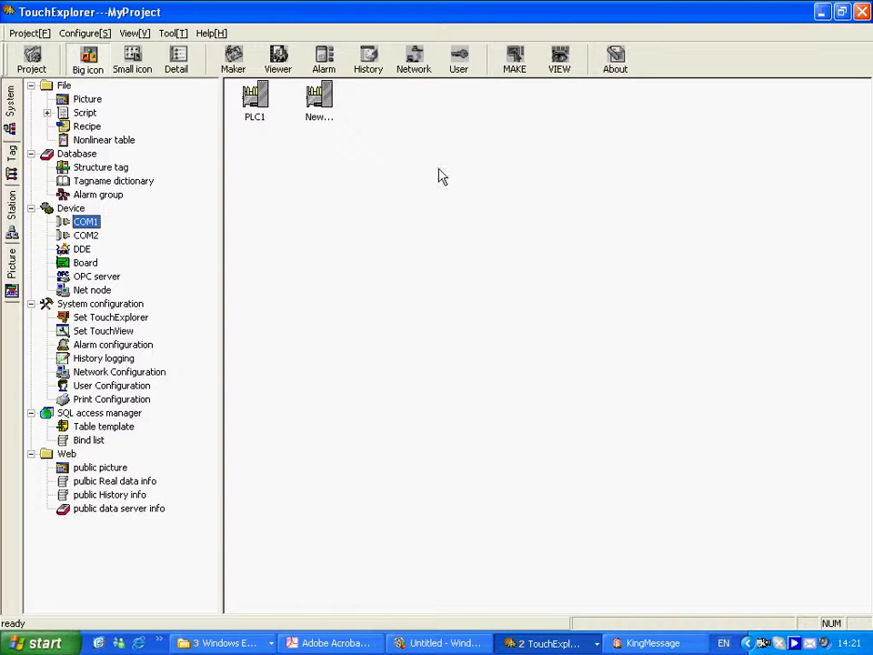
pyautogui.doubleClick(89, 222)
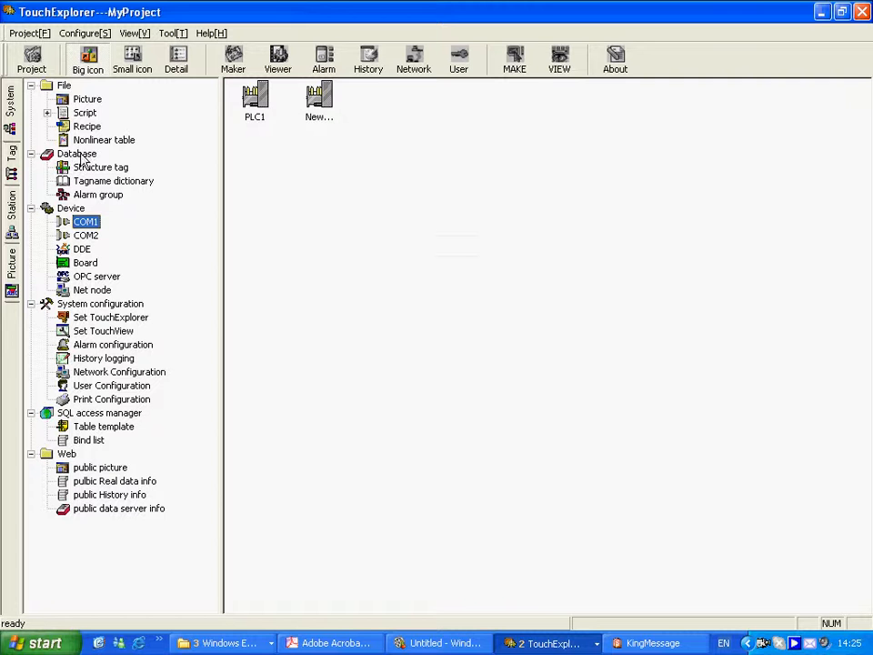
# Step: Add I/O analog tag Raw_Oil_Depth to the tagname dictionary with both maximums 100, device PLC1, register DECREA100, data type SHORT, and read-only access
pyautogui.click(78, 154)
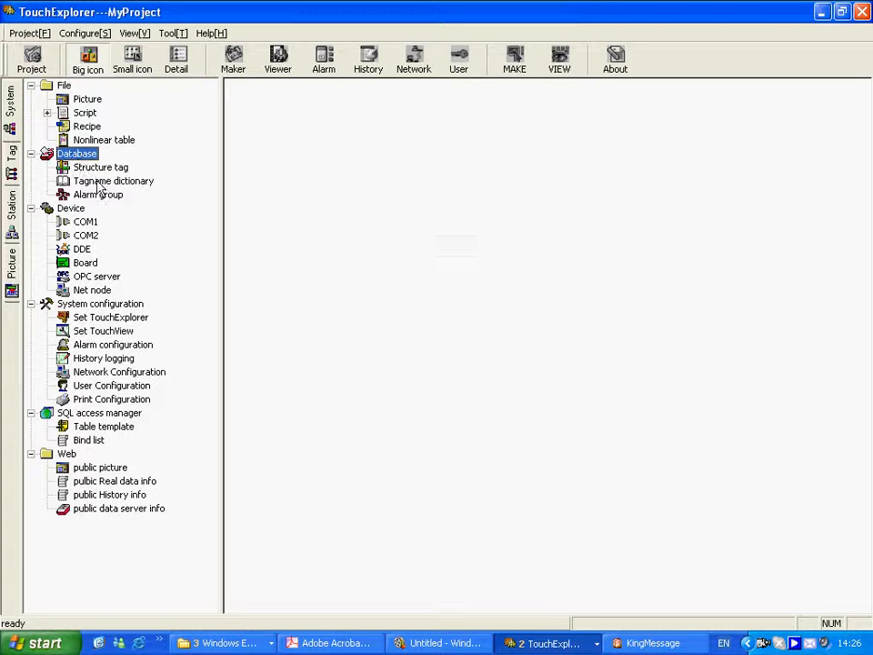
pyautogui.click(100, 184)
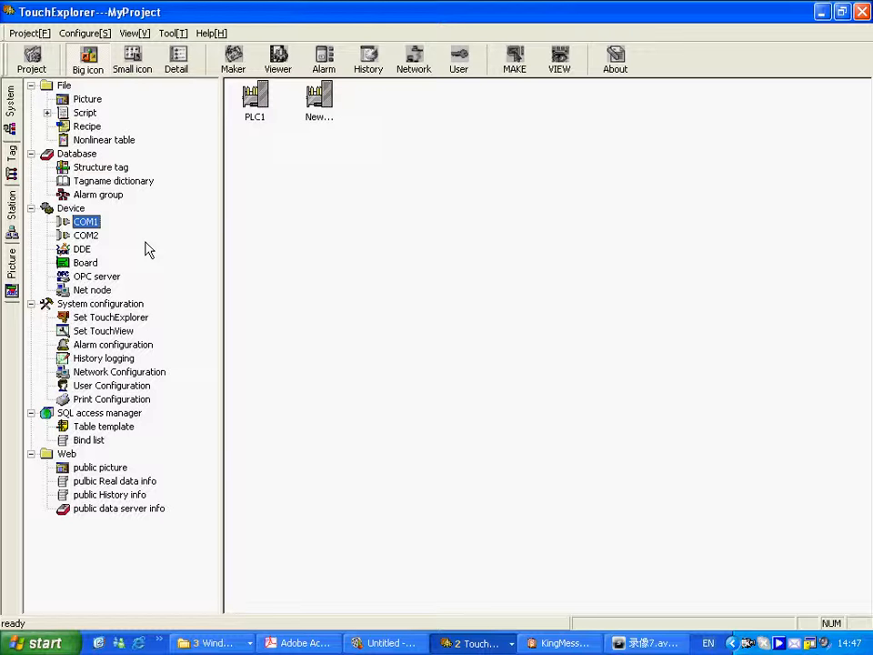
pyautogui.click(103, 182)
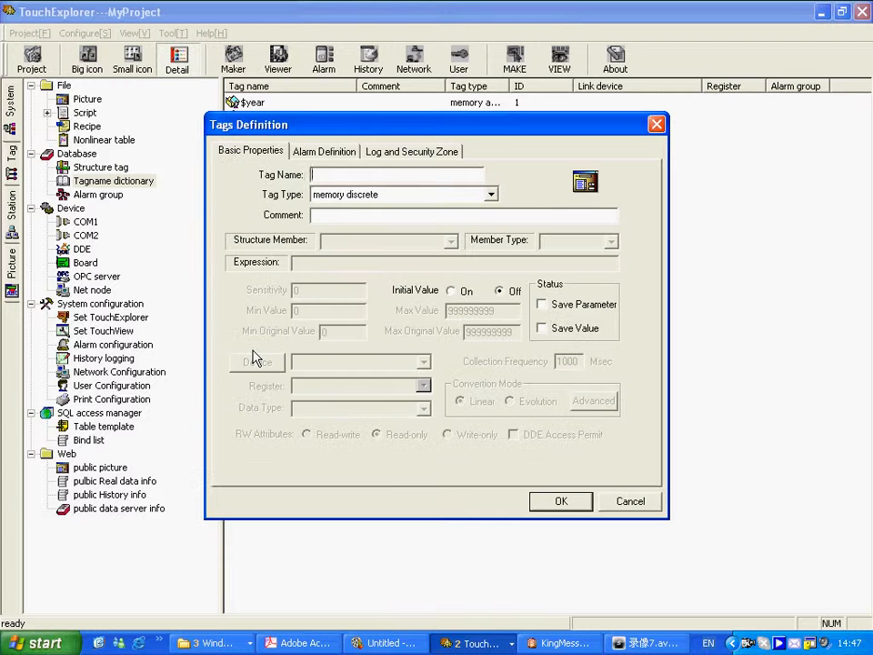
pyautogui.doubleClick(254, 350)
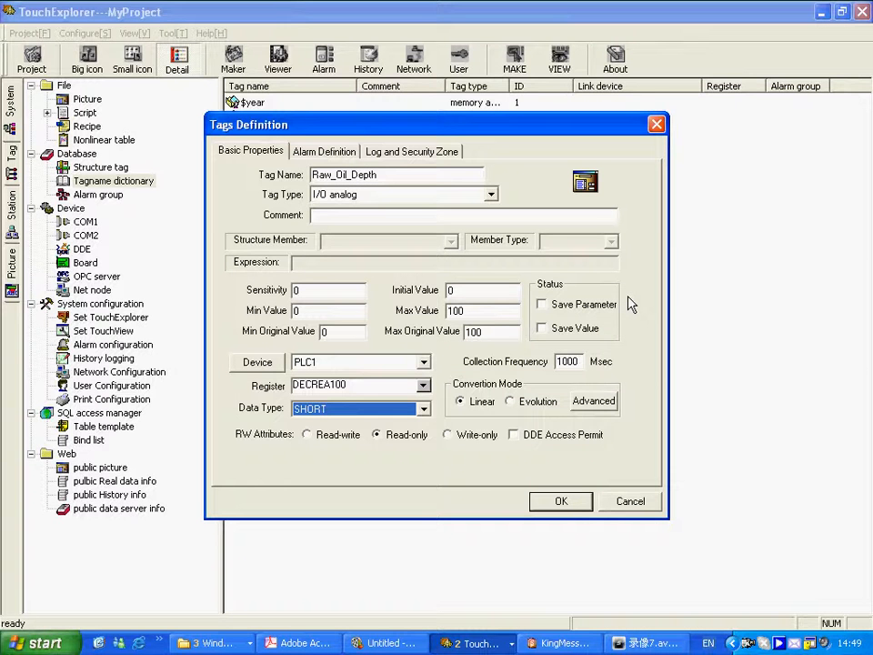
pyautogui.click(556, 502)
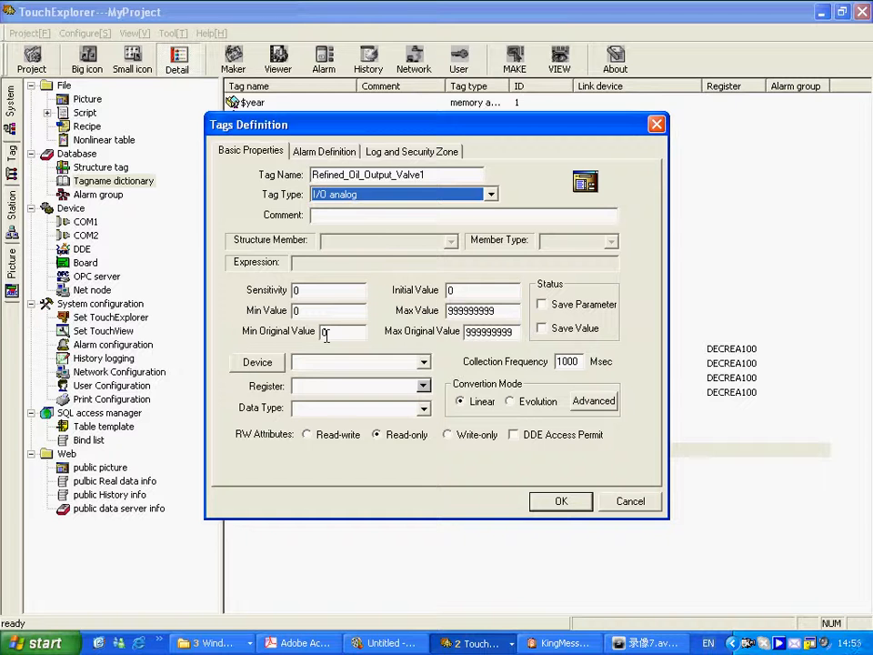
# Step: Link the I/O analog tag Refined_Oil_Output_Valve1 to device PLC1 and open its register choices
pyautogui.click(473, 337)
pyautogui.click(424, 362)
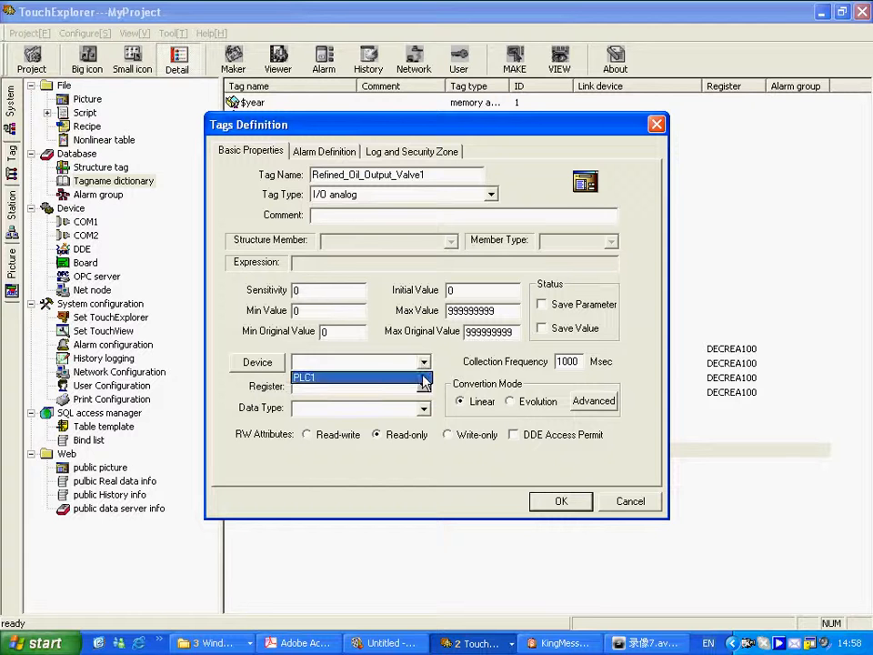
pyautogui.click(424, 380)
pyautogui.click(425, 364)
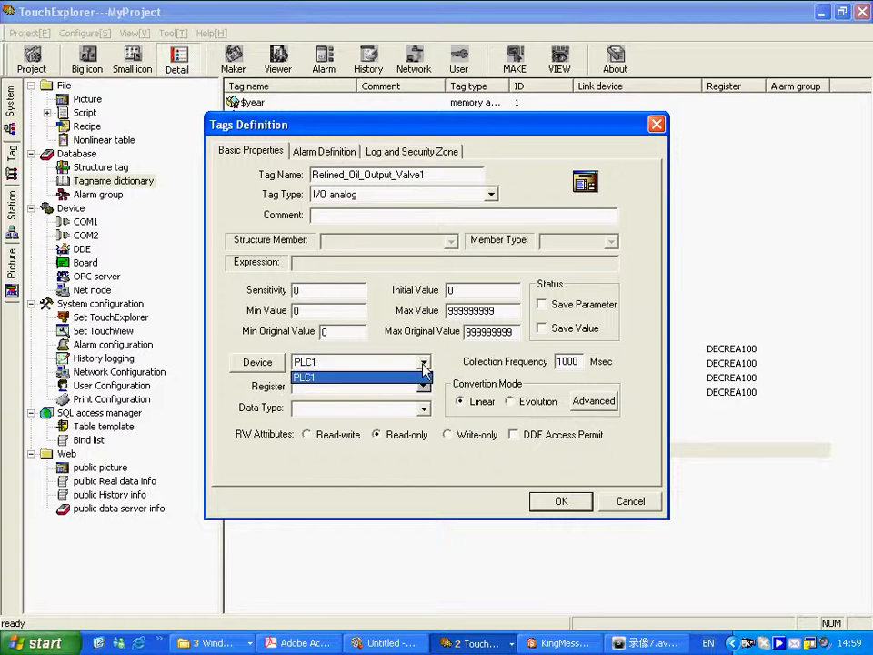
pyautogui.click(425, 364)
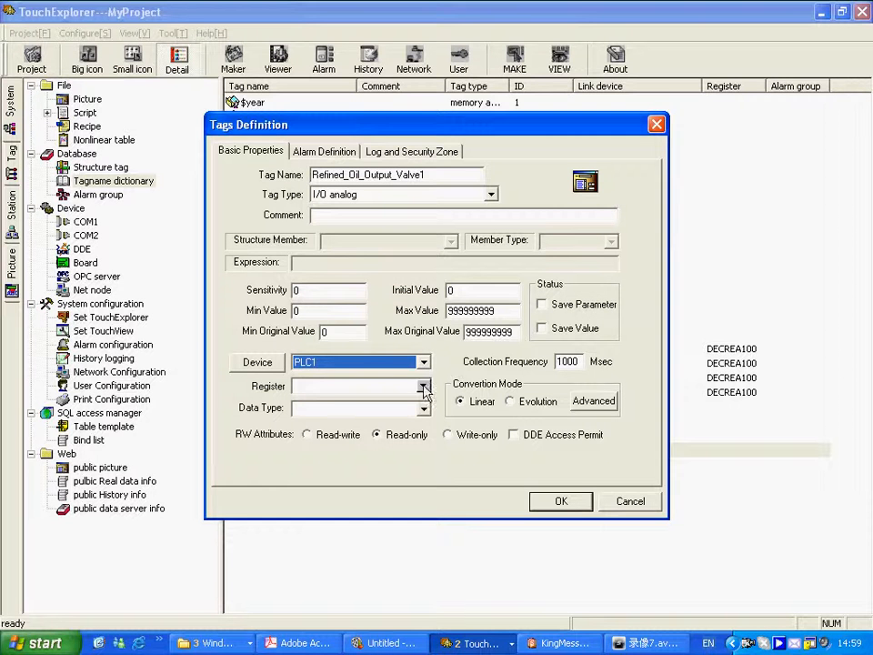
pyautogui.click(423, 385)
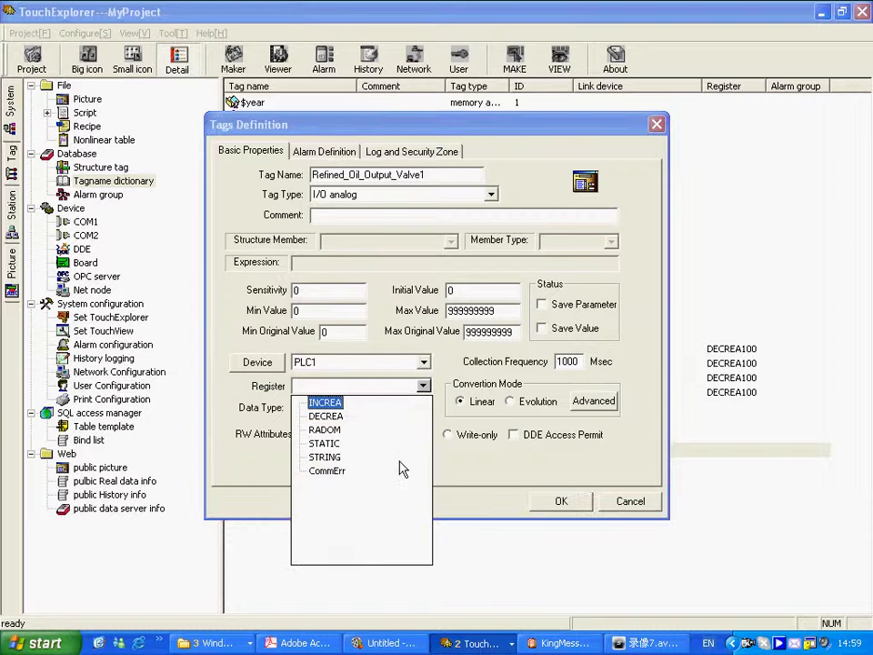